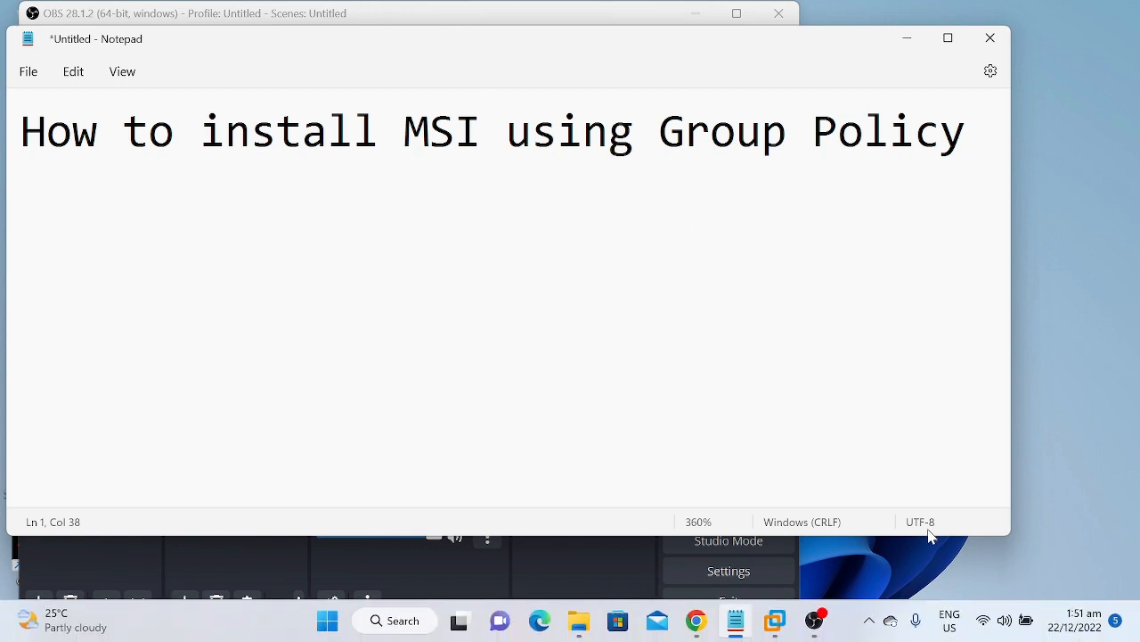
Switch to the browser and open the exemsi Popular MSI Packages page to review the Firefox 14.0.1 MSI package
left_click(644, 558)
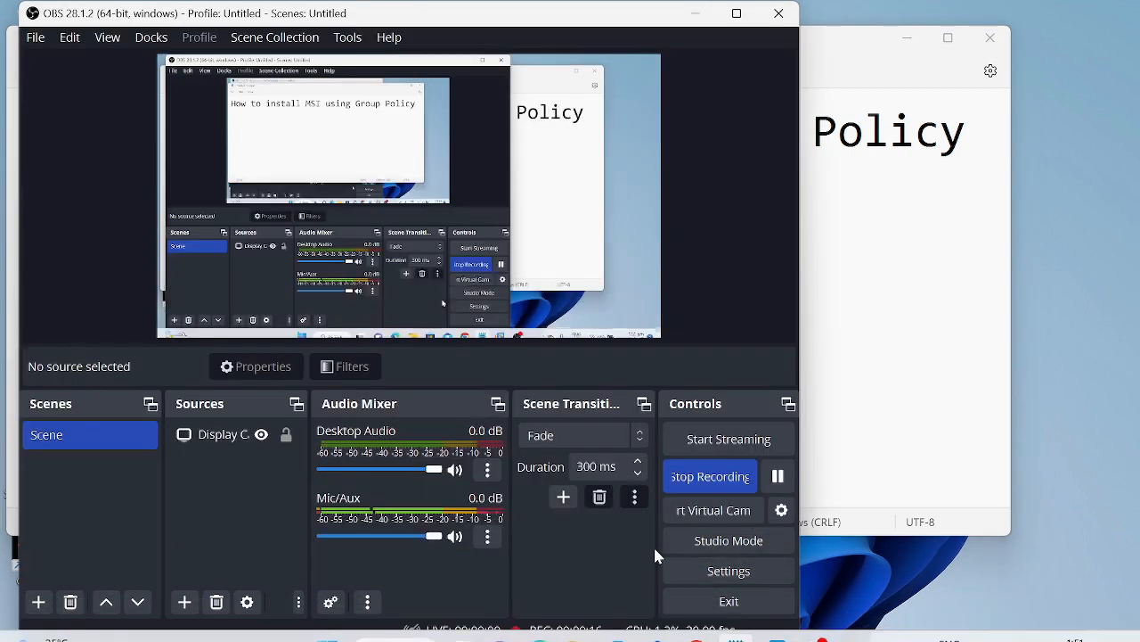
left_click(704, 14)
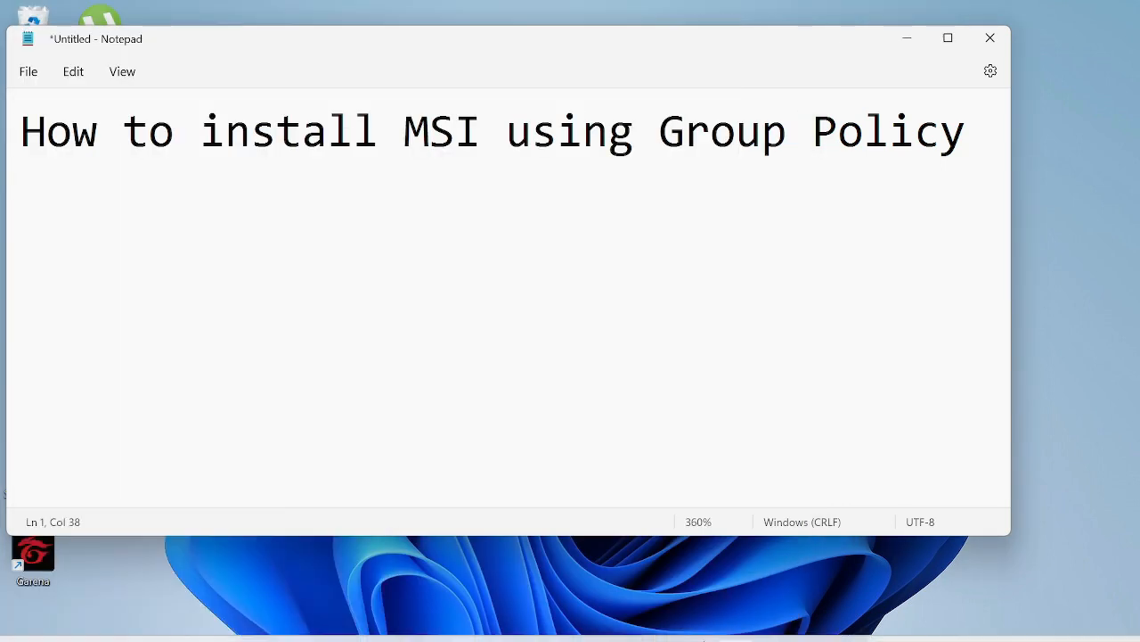
left_click(696, 619)
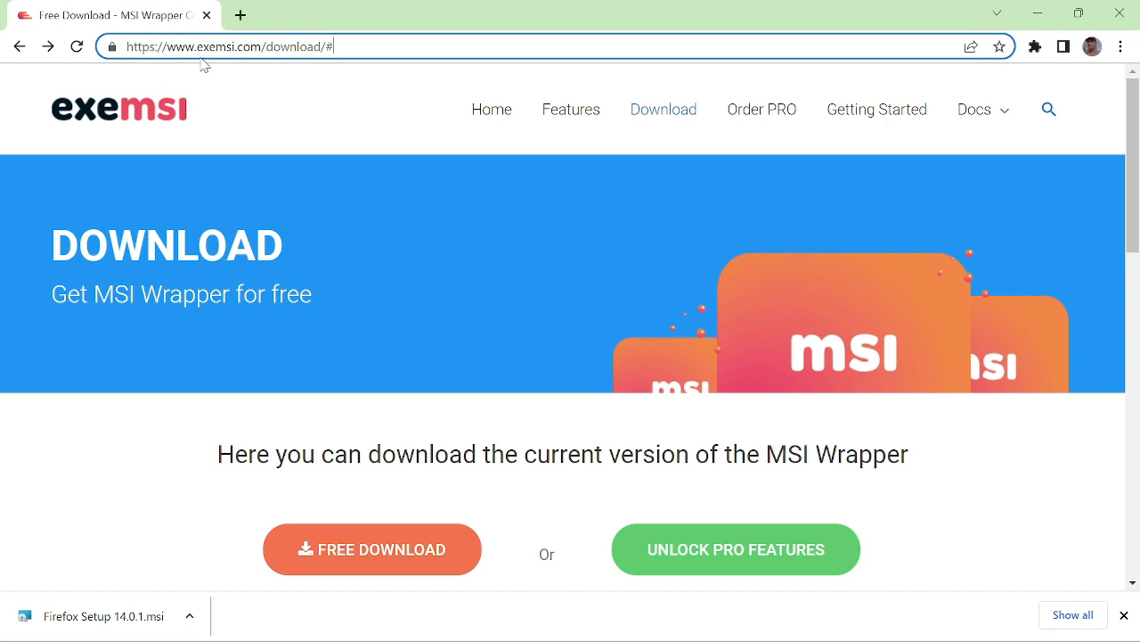
scroll(293, 453, "down", 2)
scroll(294, 453, "up", 2)
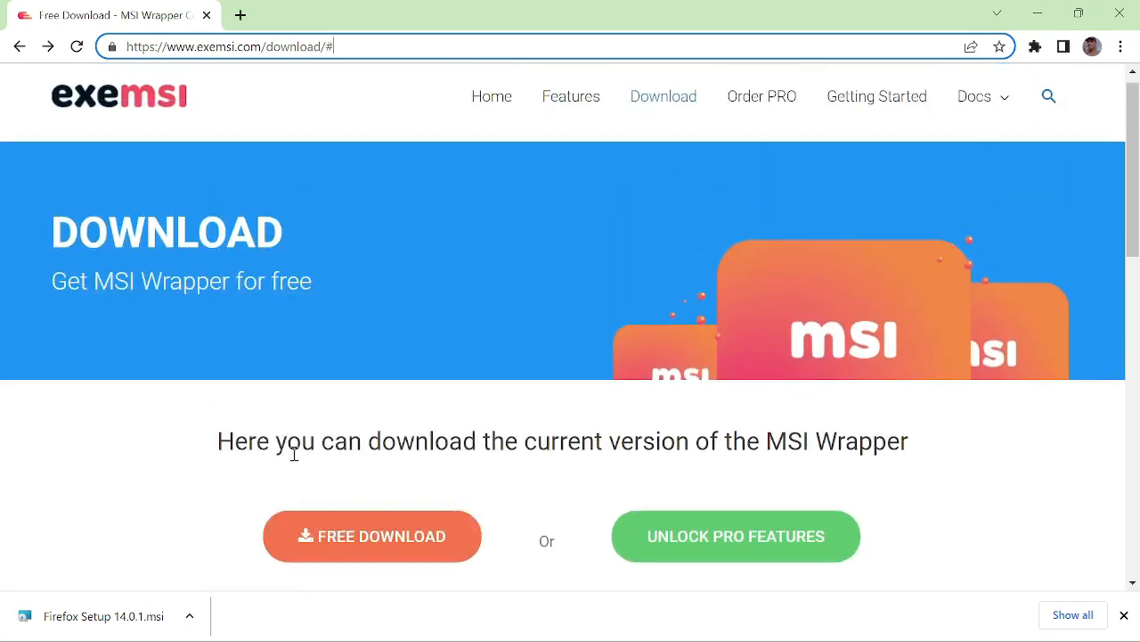
mouse_move(989, 109)
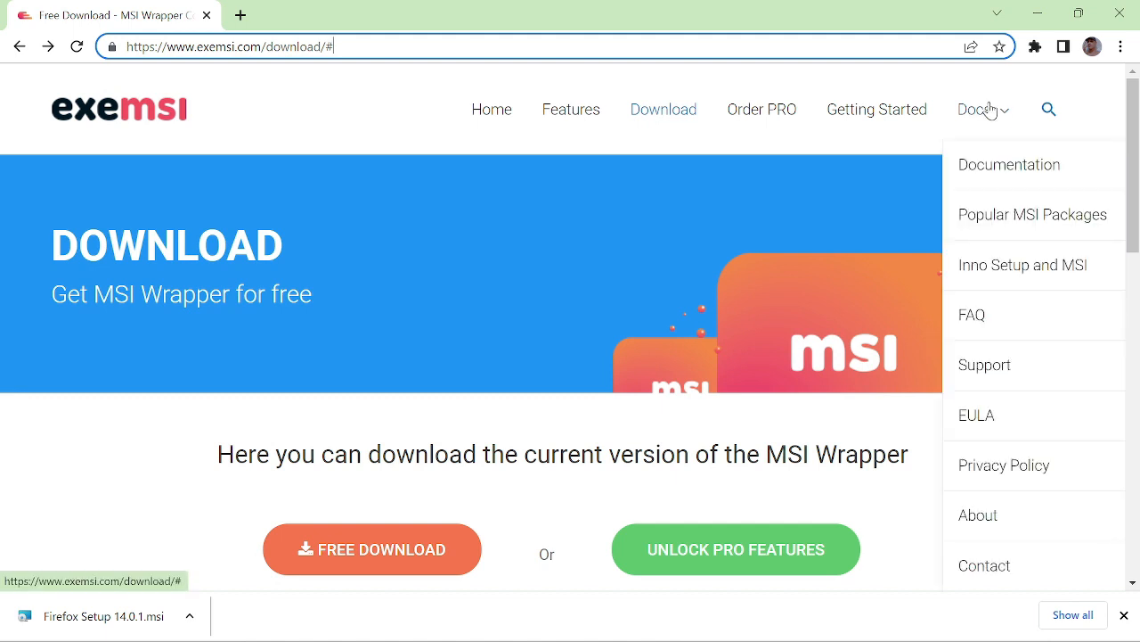
left_click(1014, 216)
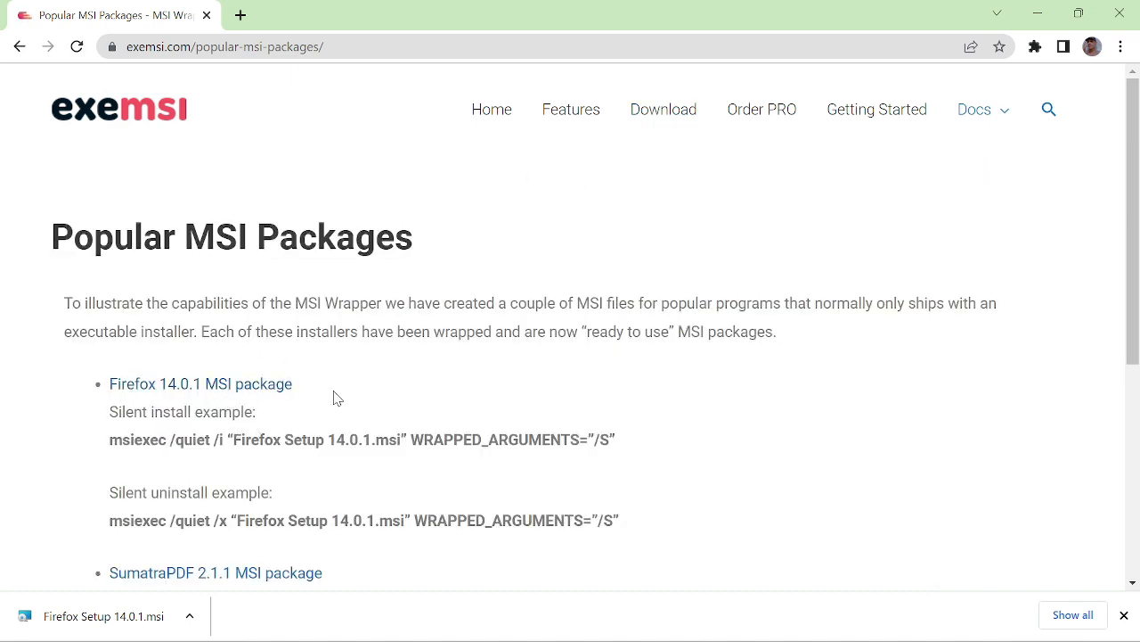
scroll(330, 392, "down", 2)
scroll(323, 384, "up", 2)
Switch to the Windows Server 2019 virtual machine and start the VMware Tools installation
left_click(1039, 14)
mouse_move(774, 629)
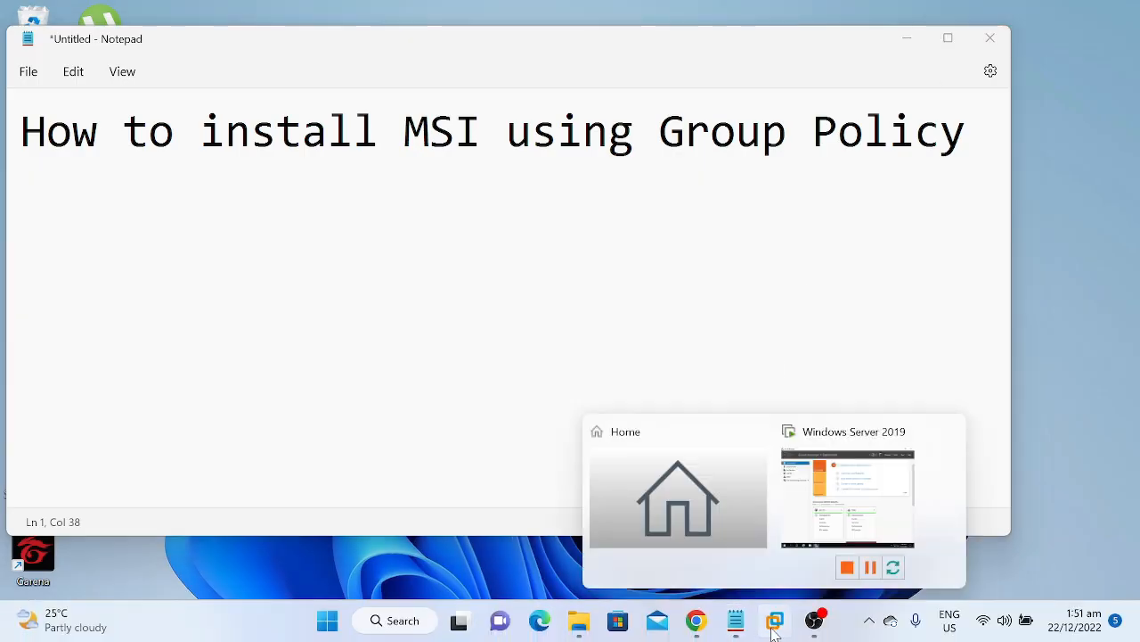
left_click(860, 504)
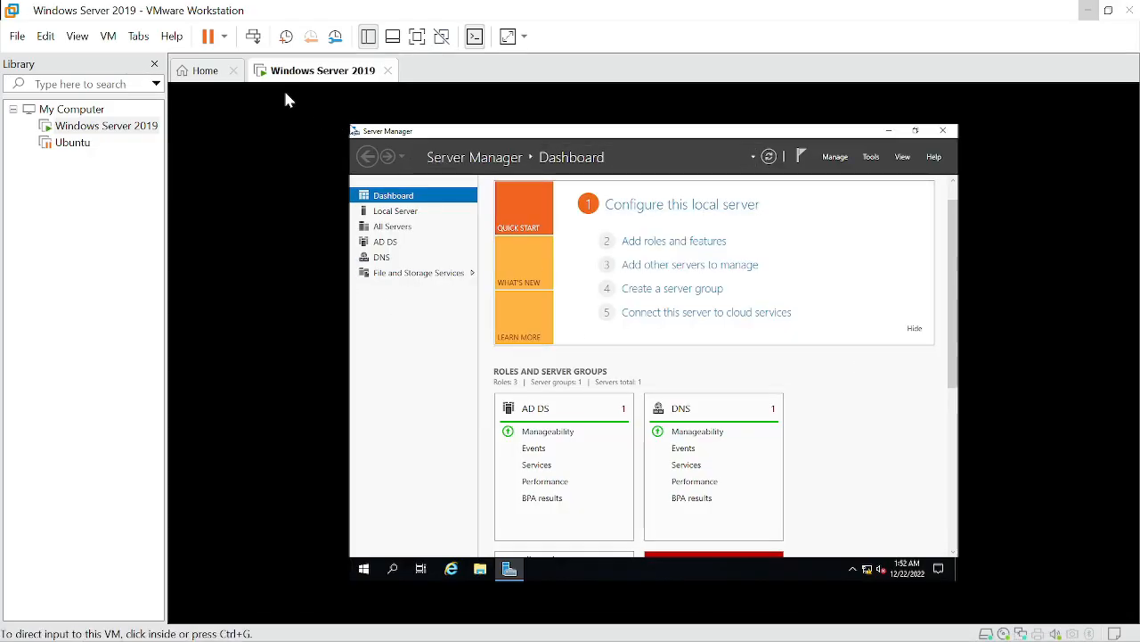
left_click(109, 36)
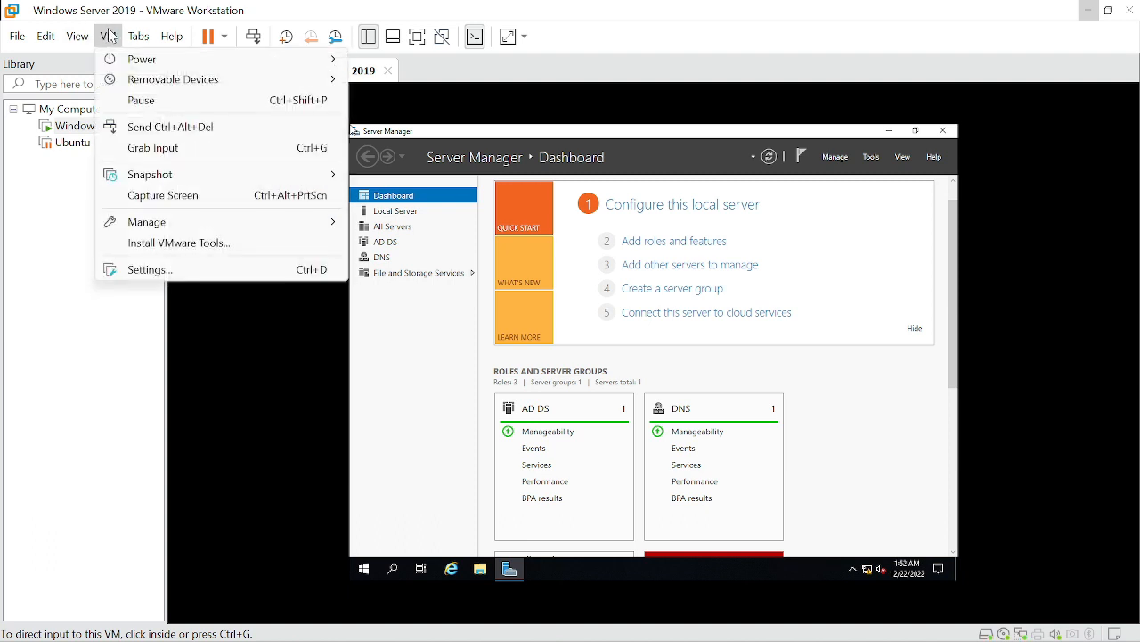
left_click(135, 242)
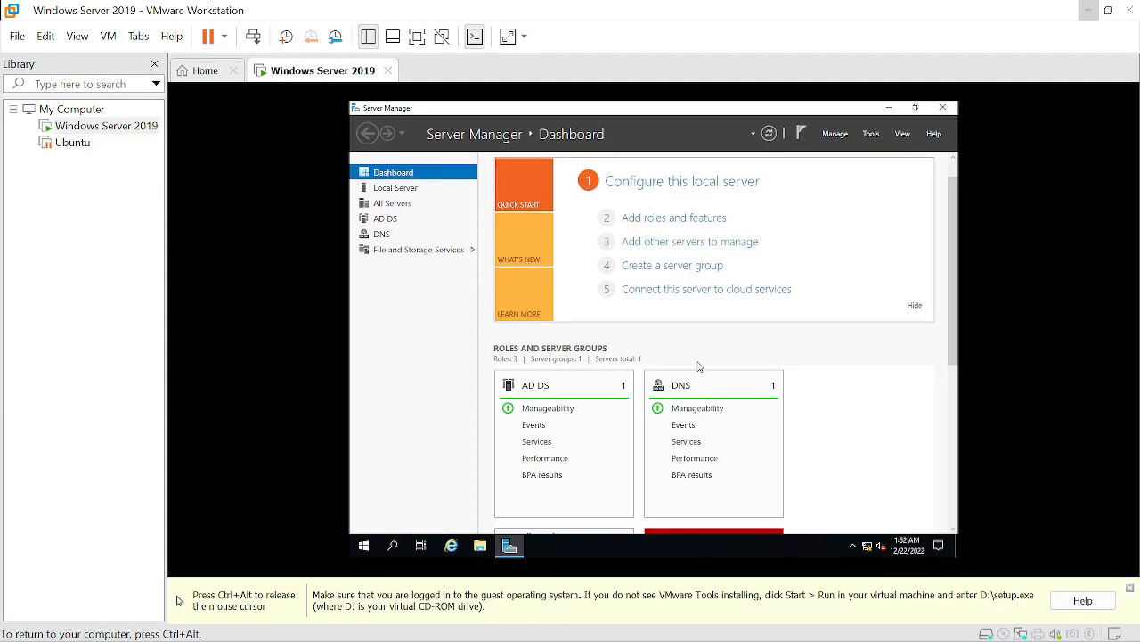
Open This PC in File Explorer and launch the VMware Tools DVD drive
key("ctrl+alt")
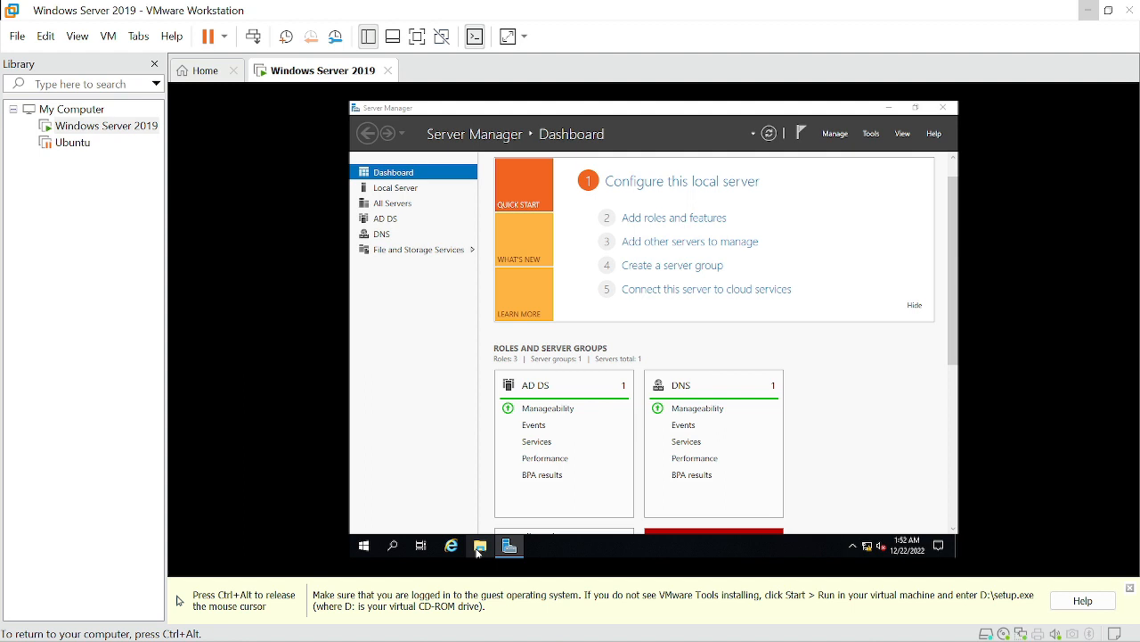
left_click(479, 547)
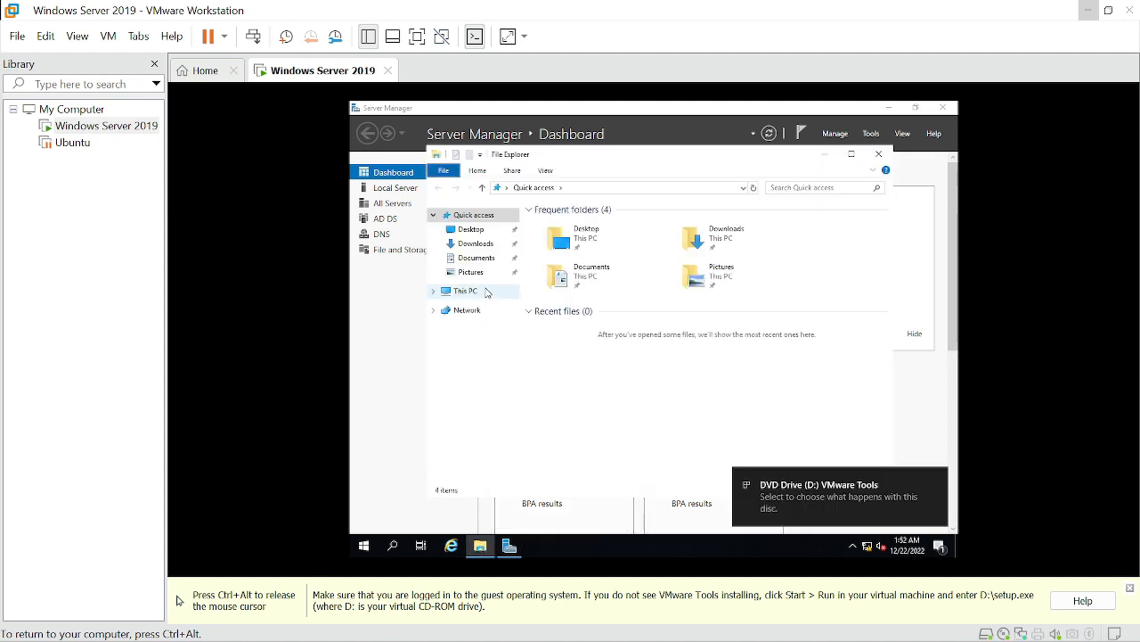
left_click(486, 291)
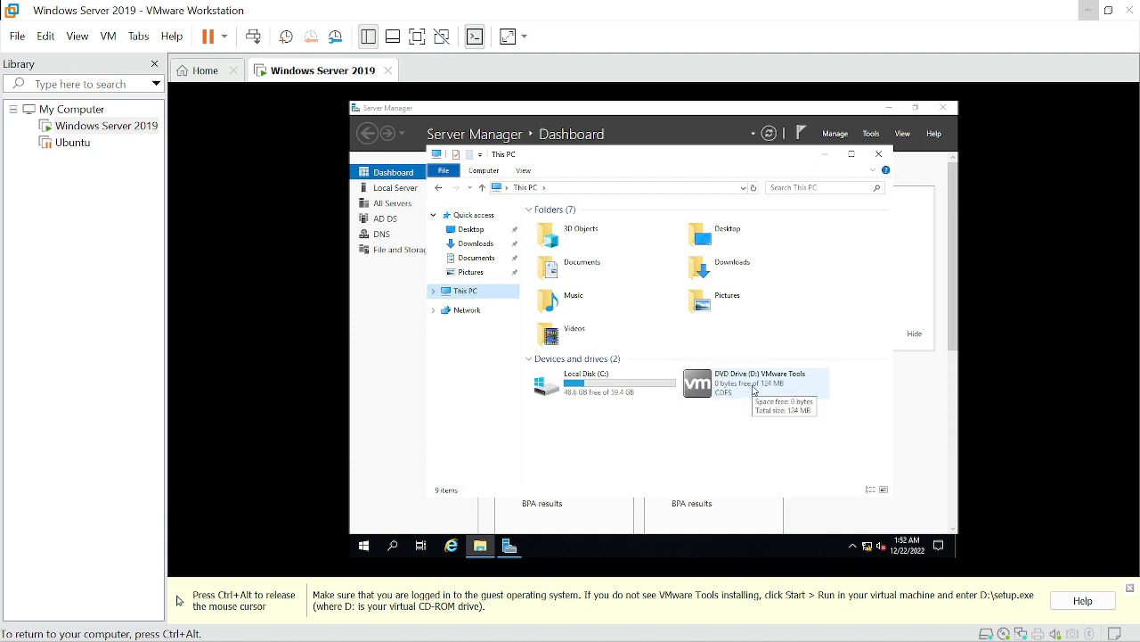
left_click(753, 390)
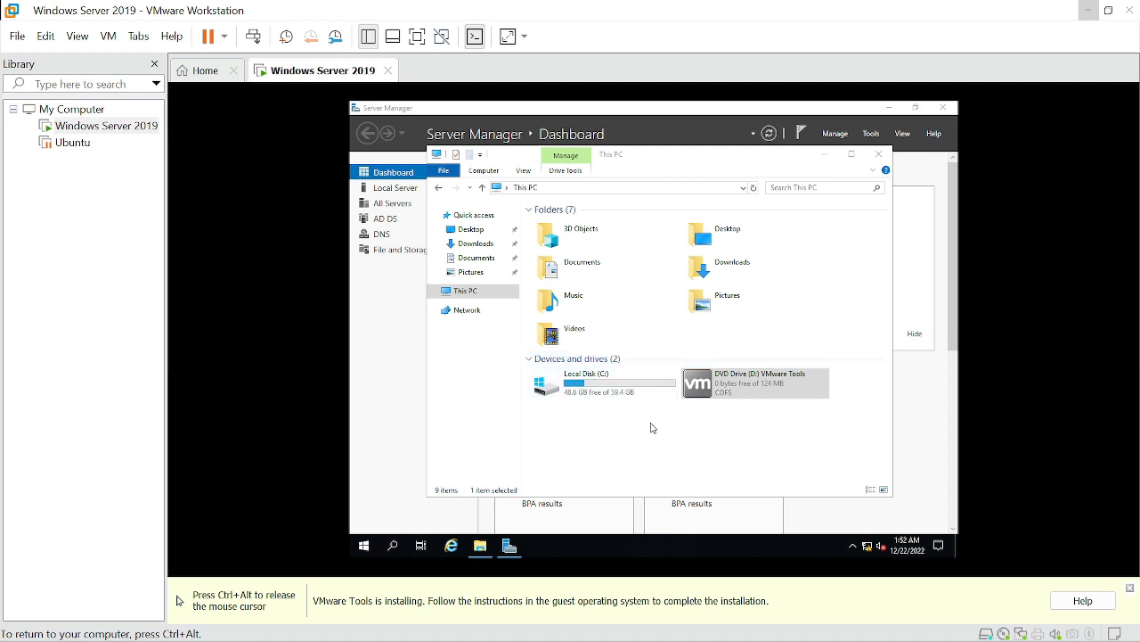
Run the VMware Tools Setup wizard with the Typical setup type and start the installation
left_click(106, 37)
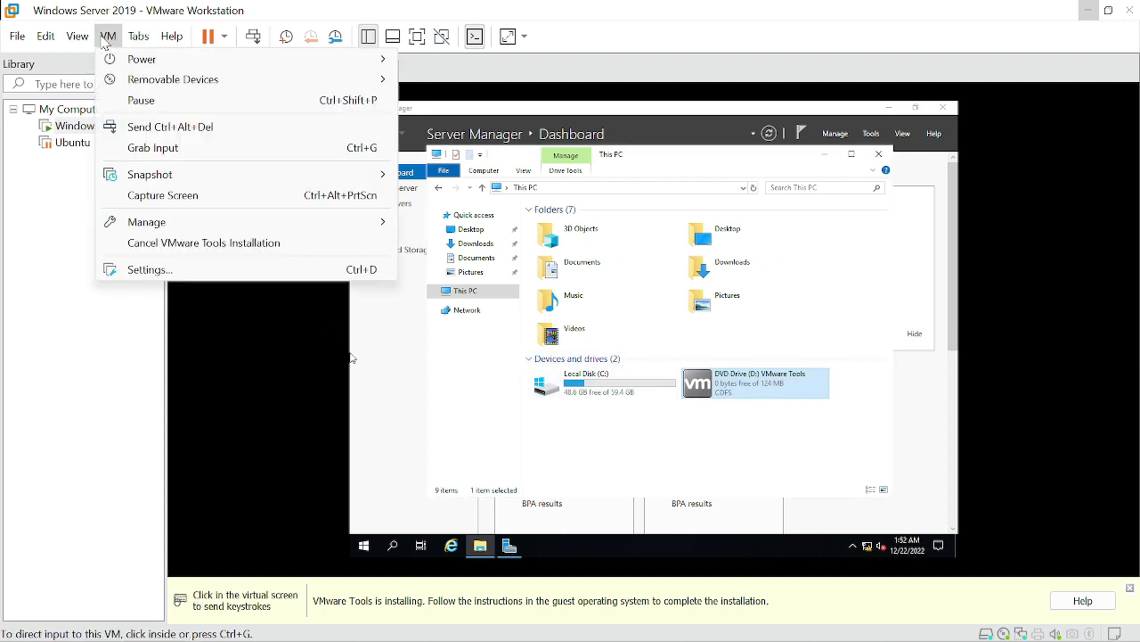
left_click(701, 319)
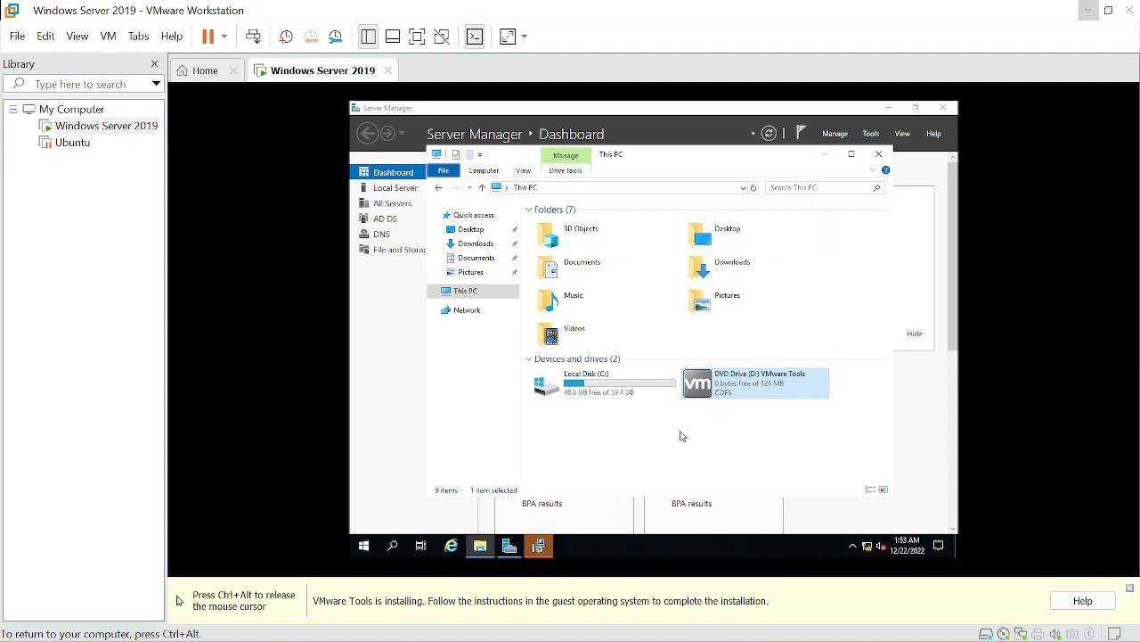
left_click(548, 541)
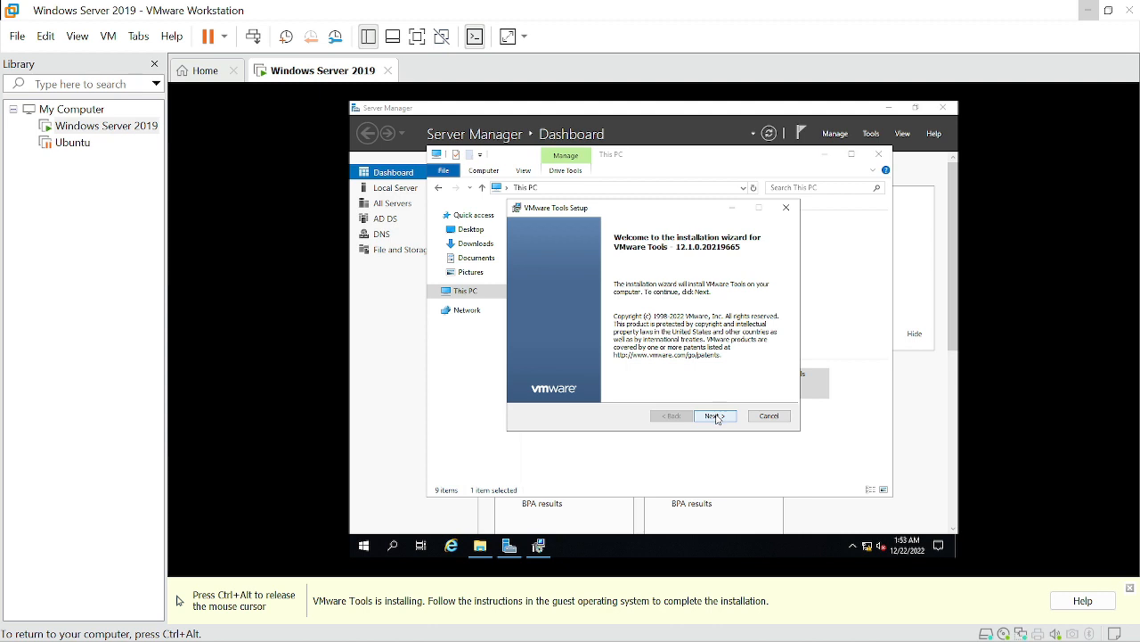
left_click(717, 416)
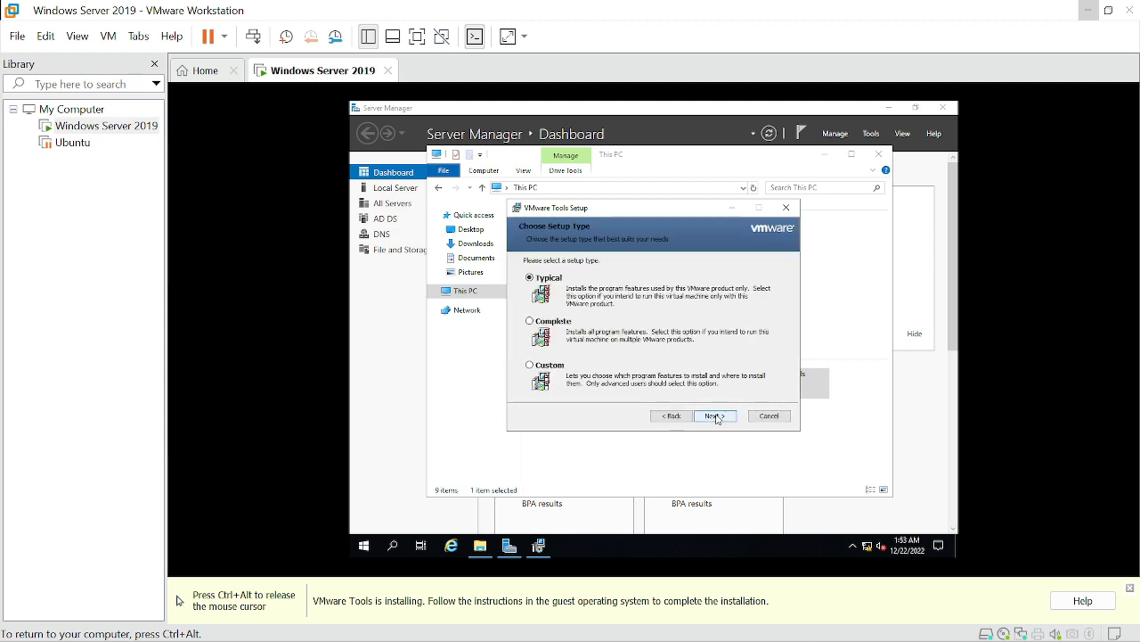
left_click(716, 416)
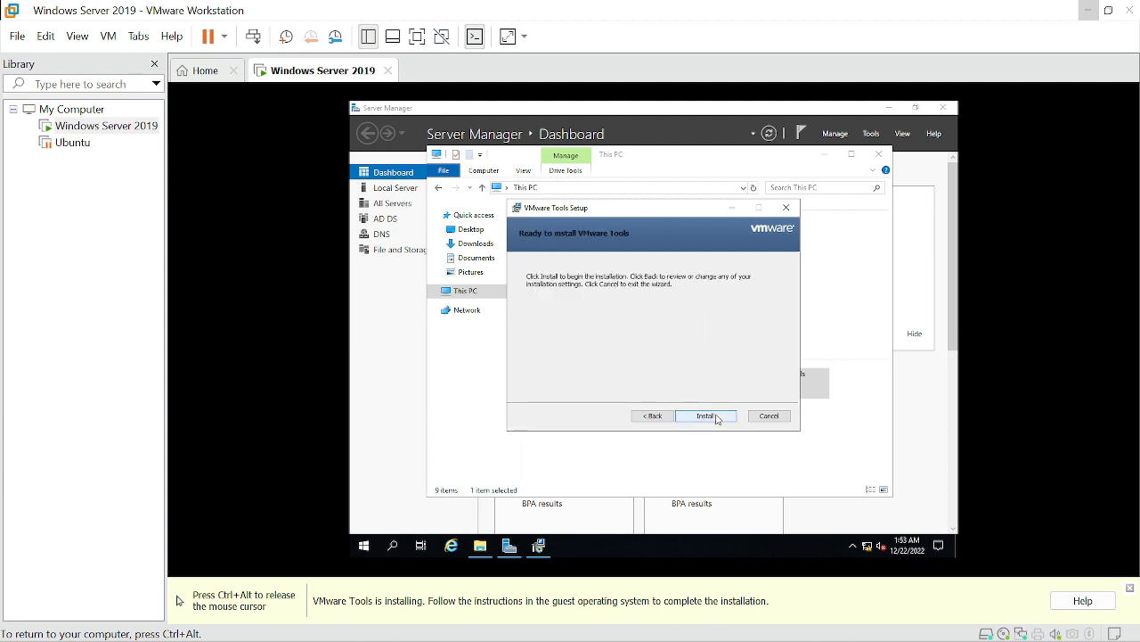
left_click(717, 416)
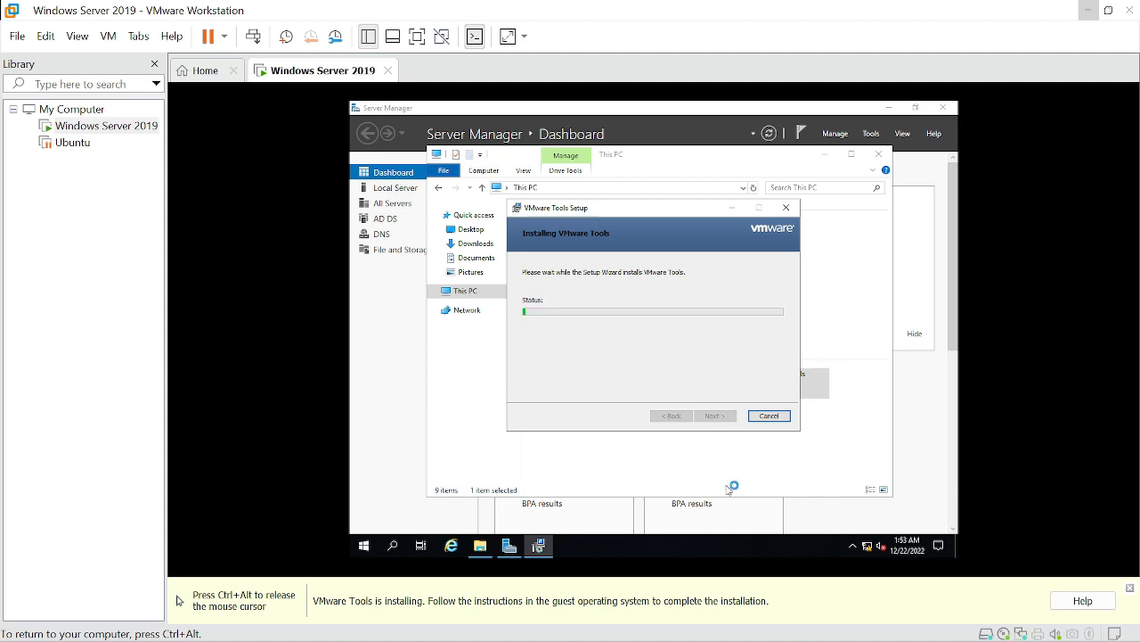
Finish the VMware Tools setup and agree to restart the virtual machine
mouse_move(814, 621)
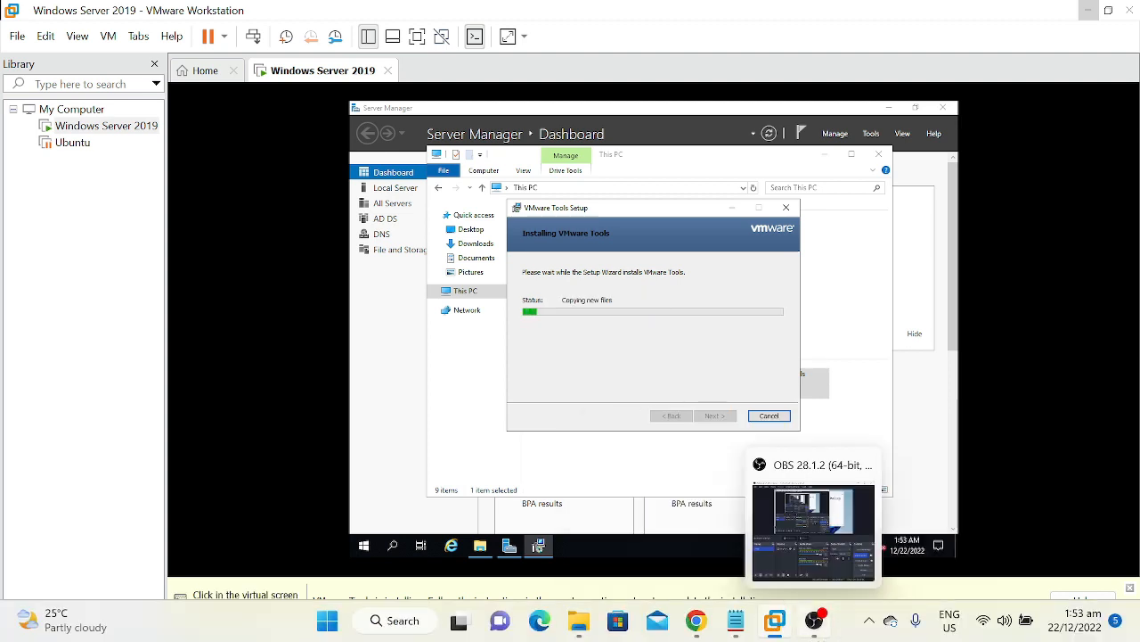
left_click(1105, 437)
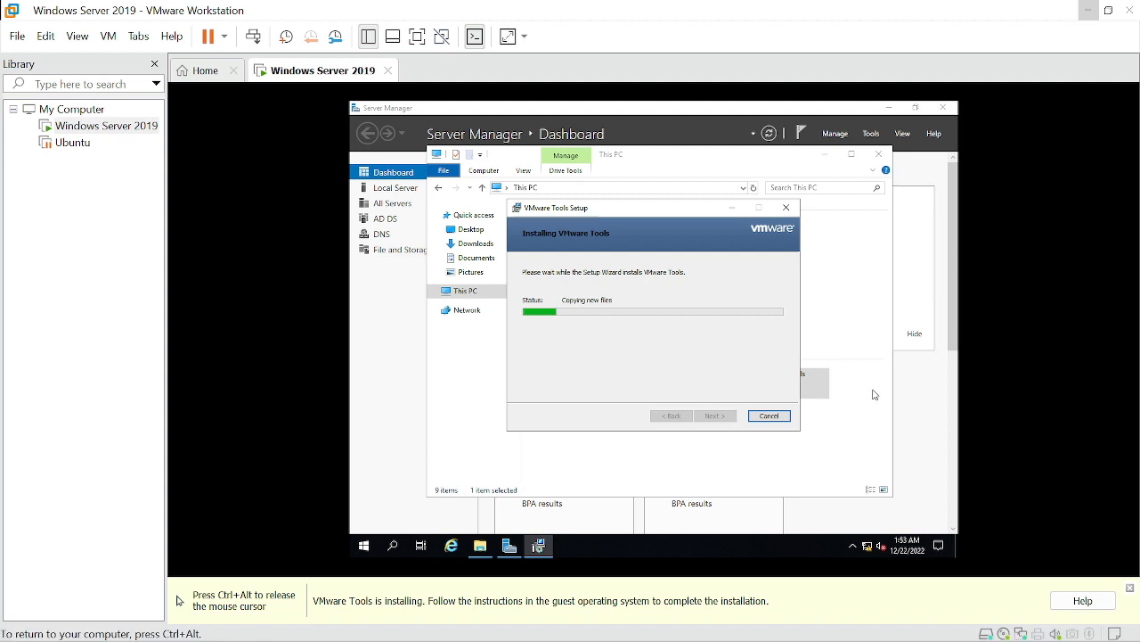
key("ctrl+alt")
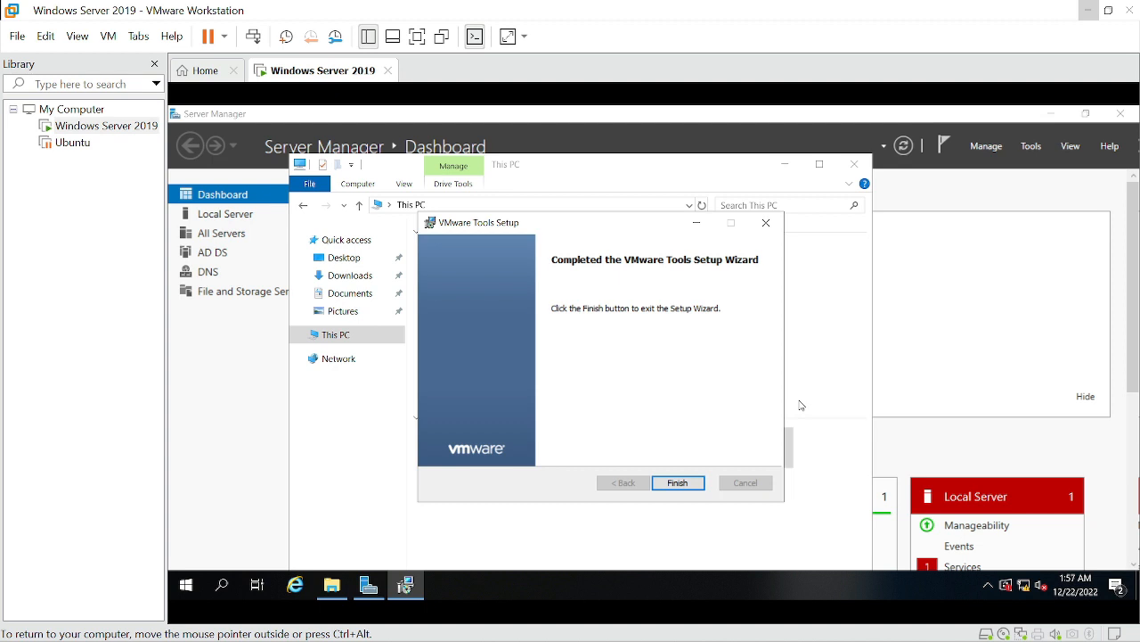
left_click(679, 482)
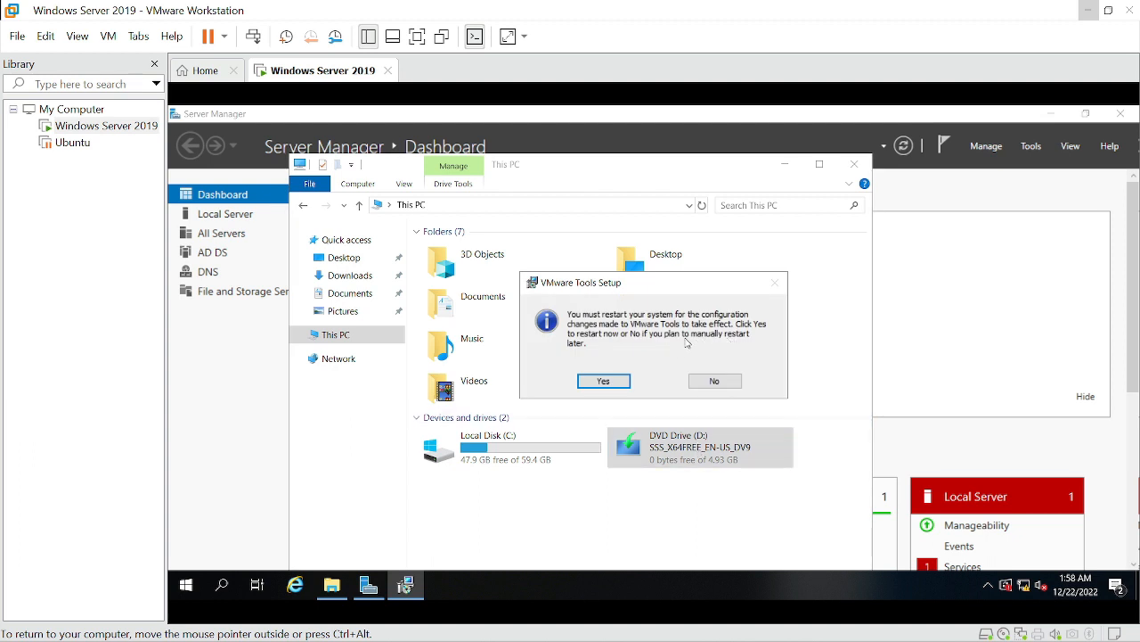
left_click(624, 380)
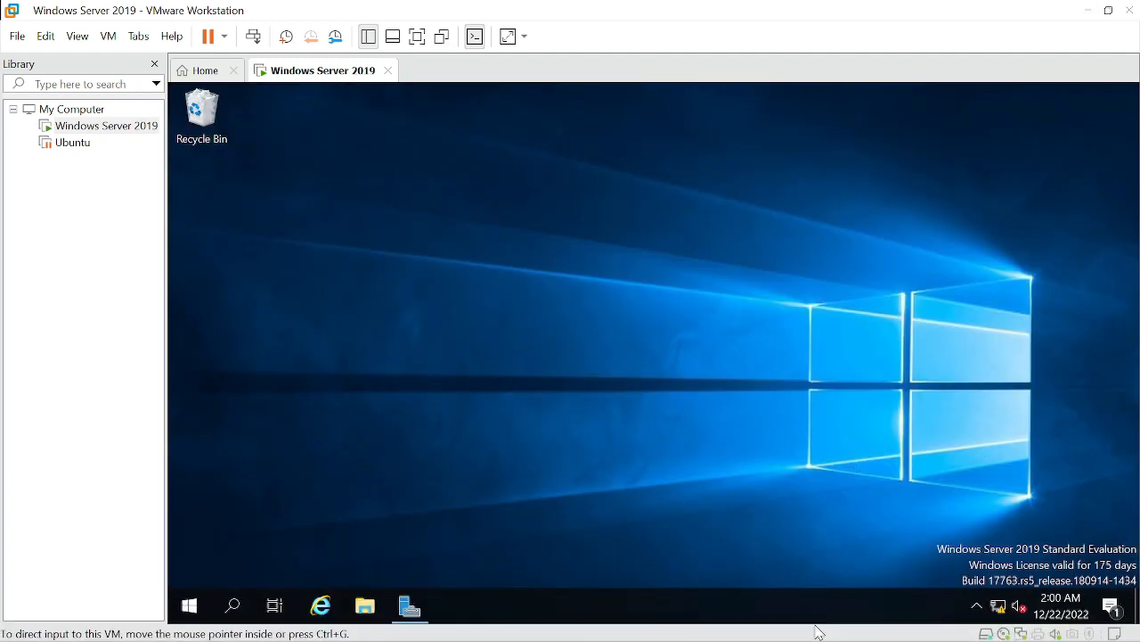
Set the virtual machine's shared folders option to Always enabled and save the settings
mouse_move(821, 635)
left_click(107, 36)
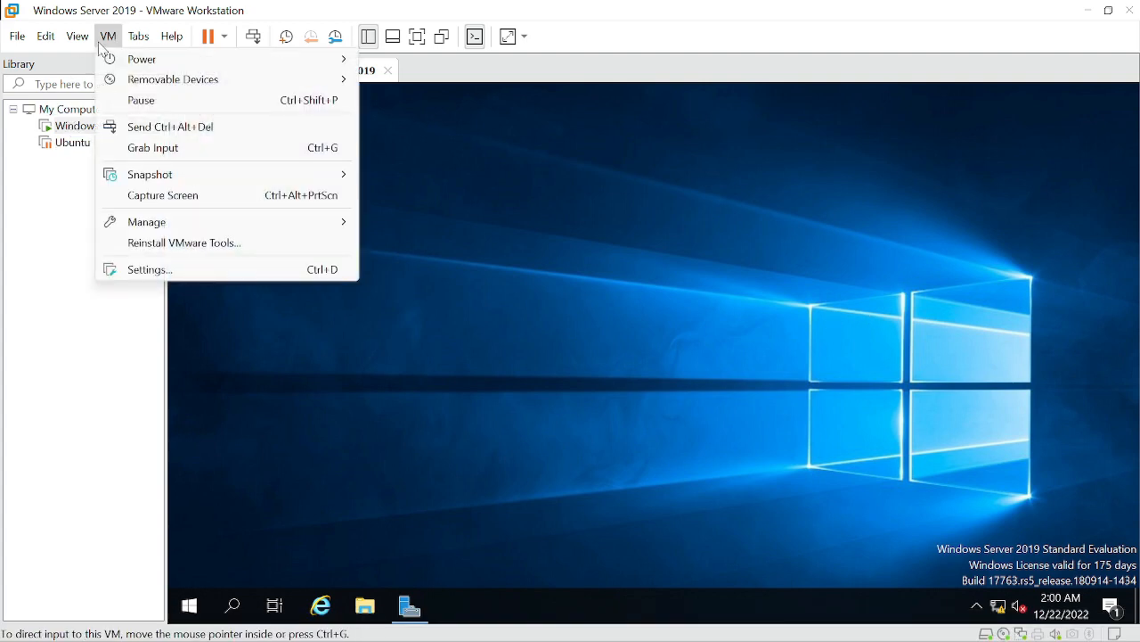
left_click(156, 269)
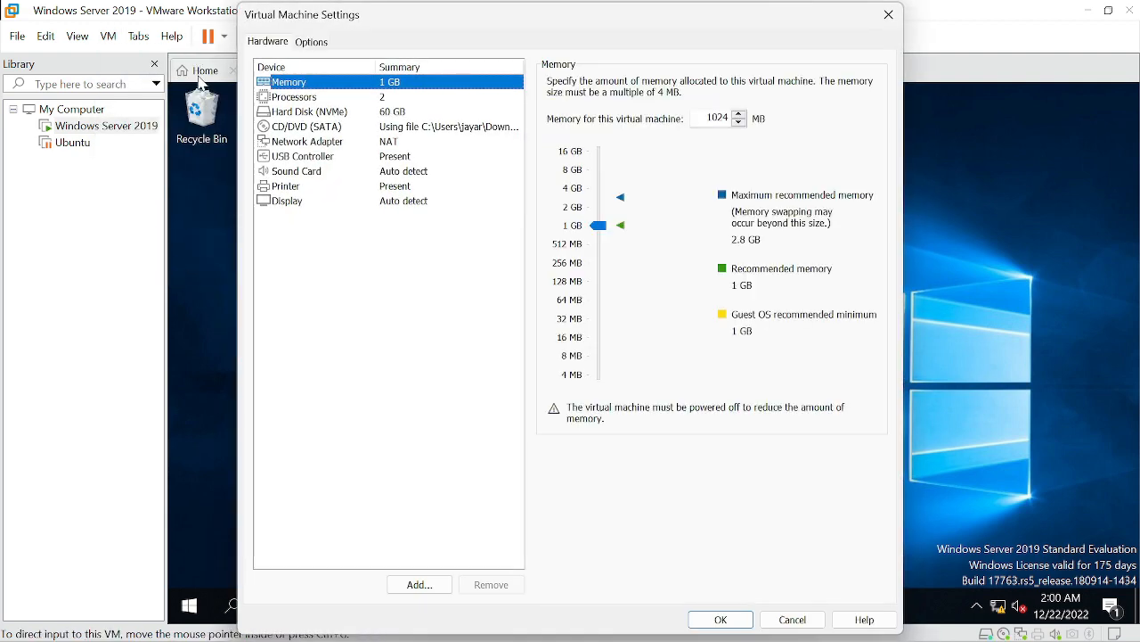
left_click(303, 45)
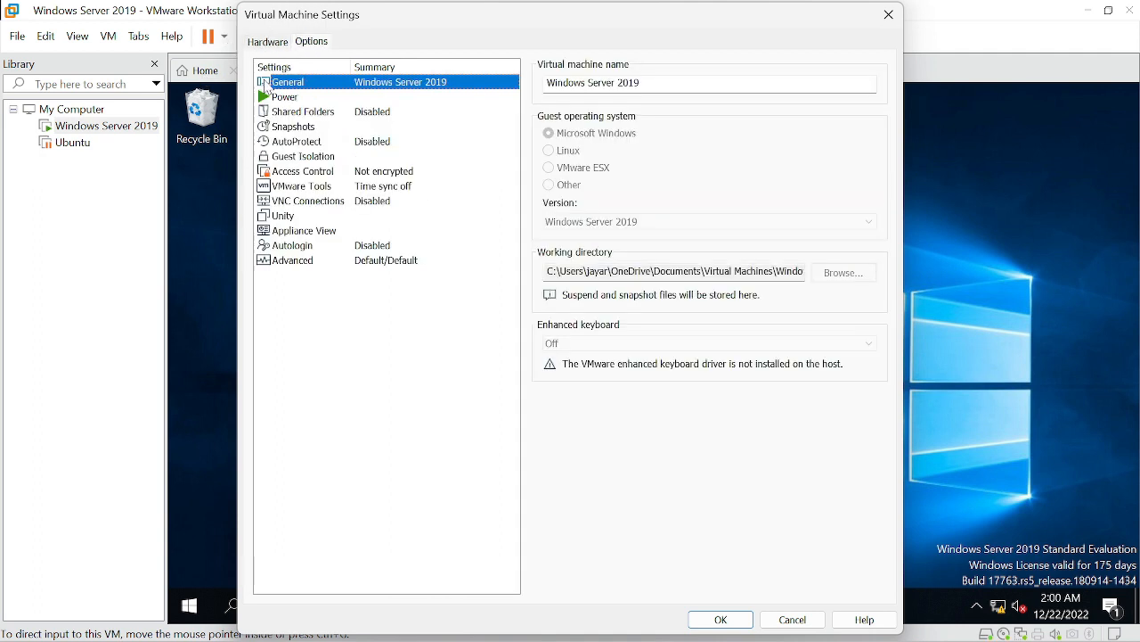
left_click(290, 113)
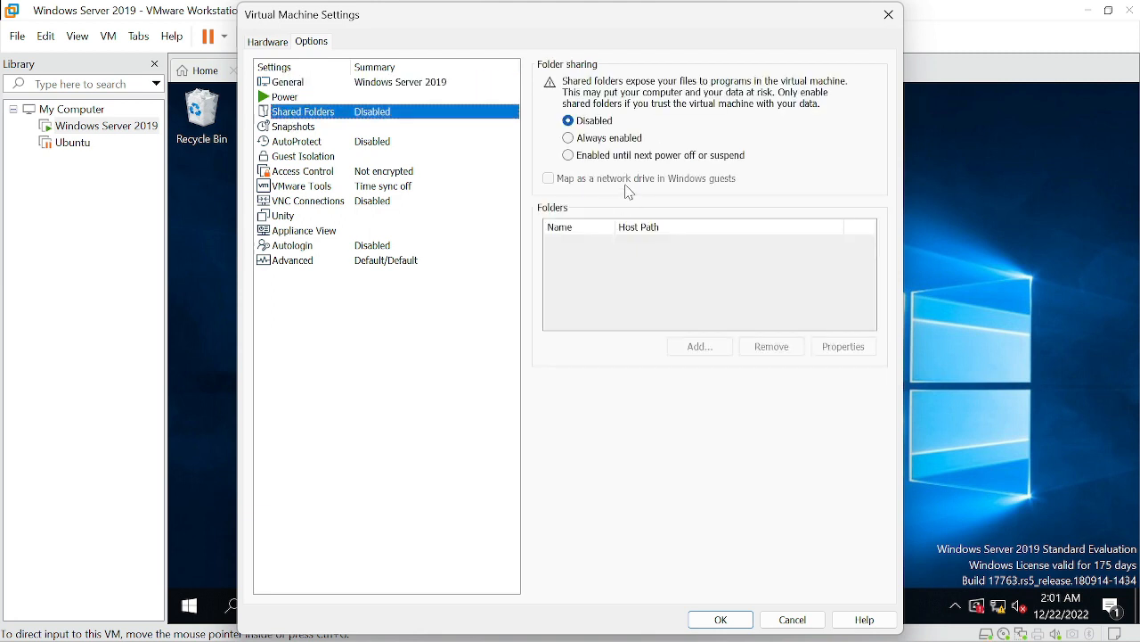
left_click(574, 141)
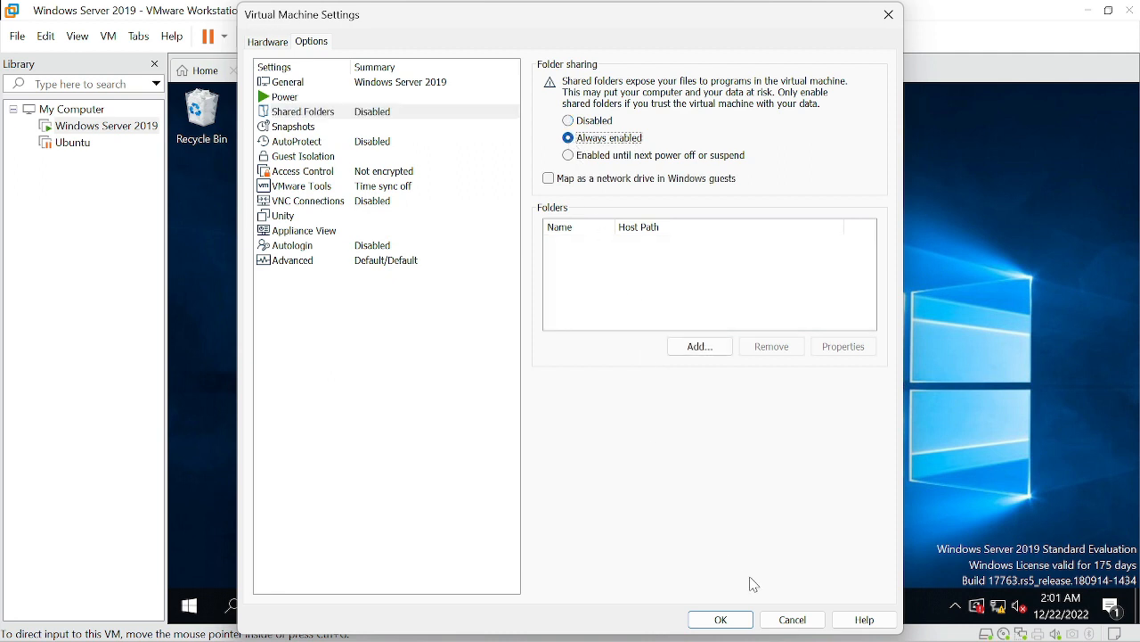
left_click(739, 619)
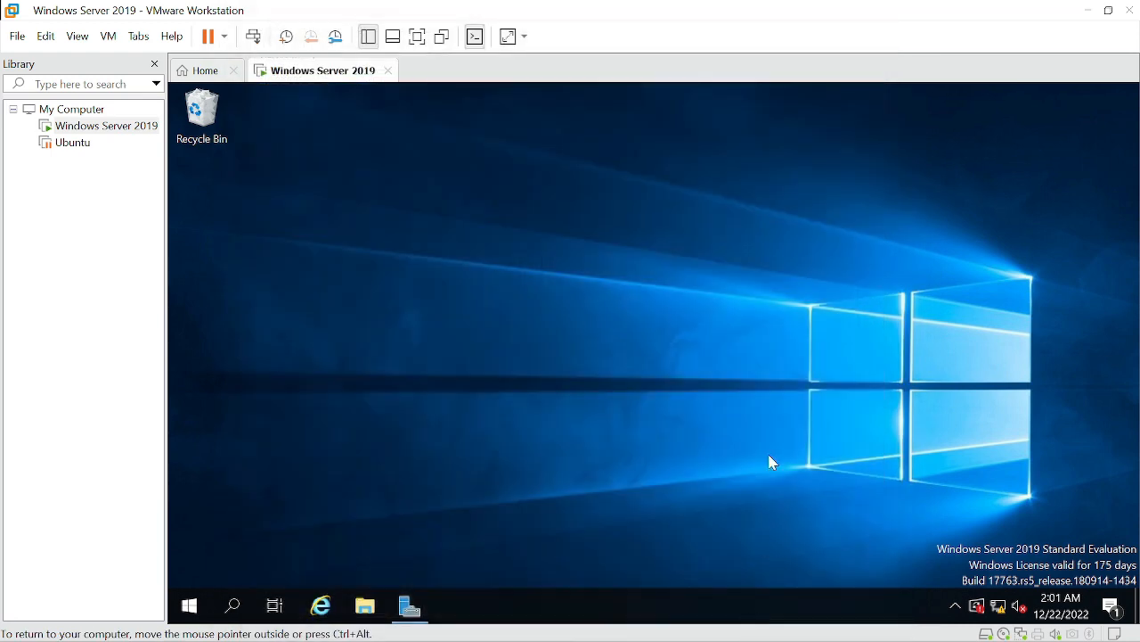
Open the virtual machine's settings and view its Options tab
left_click(139, 35)
mouse_move(109, 38)
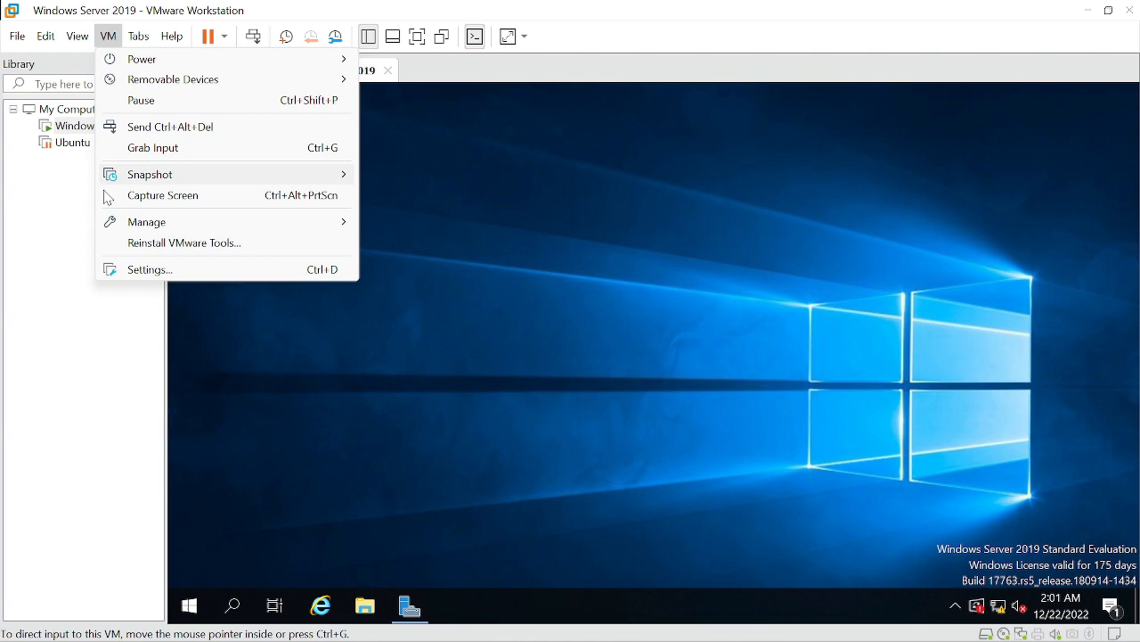
left_click(133, 270)
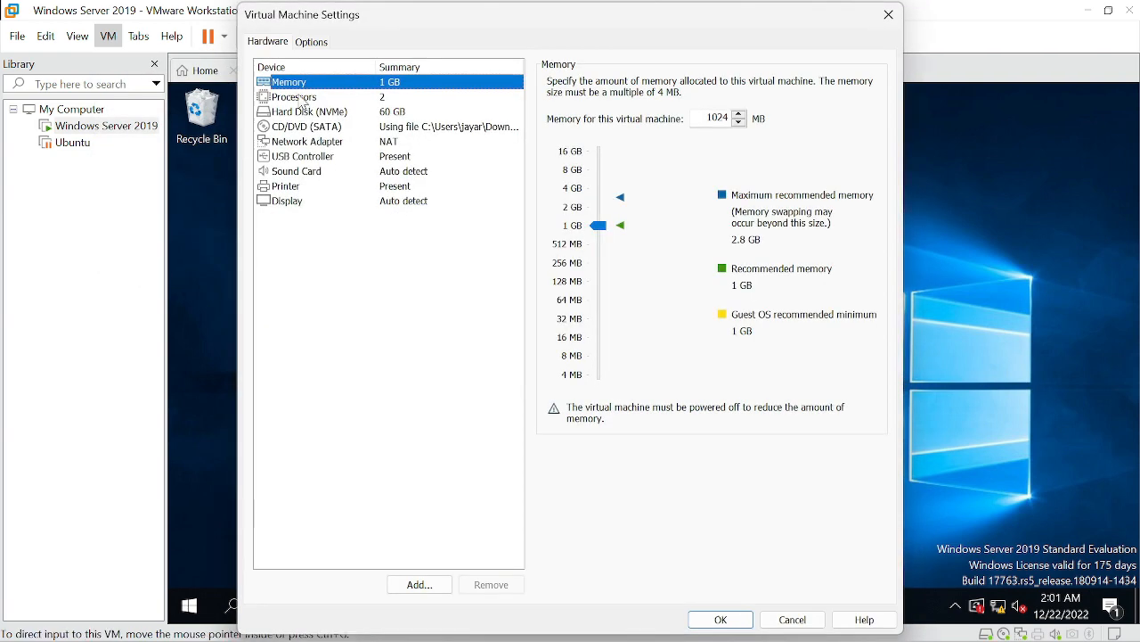
left_click(314, 45)
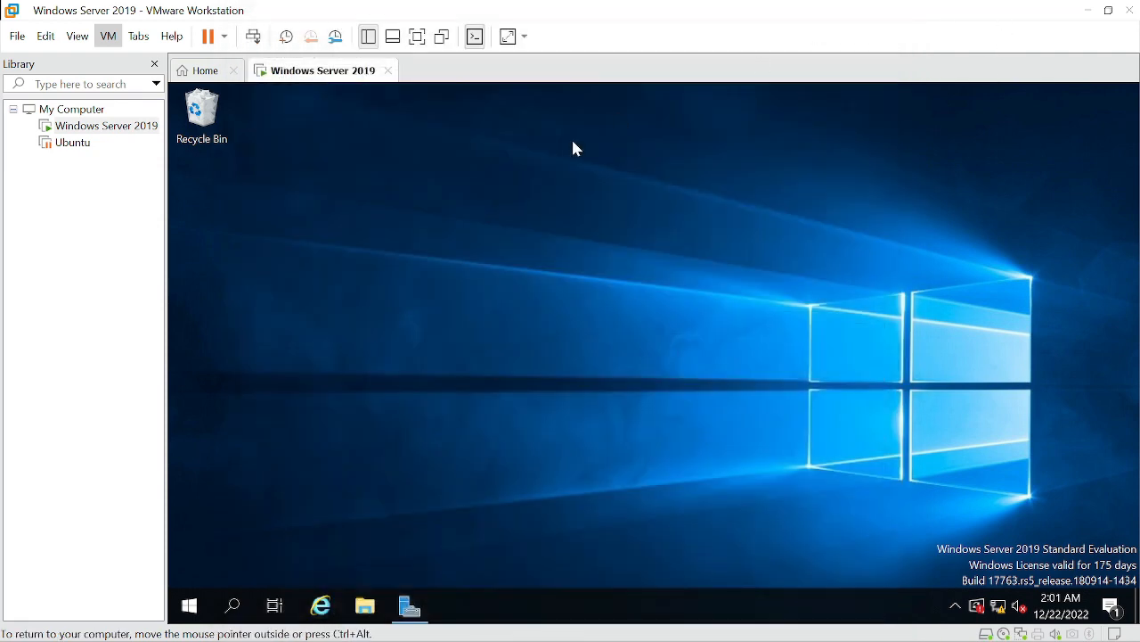
Create a new folder on the server's desktop named firefox
right_click(387, 238)
mouse_move(502, 366)
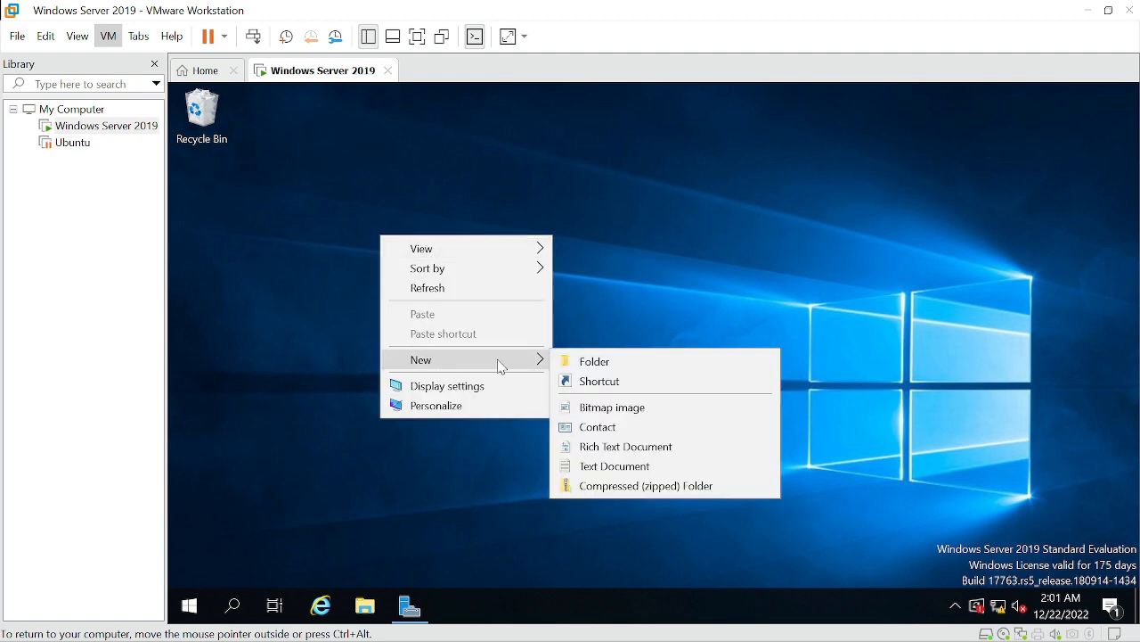
left_click(586, 361)
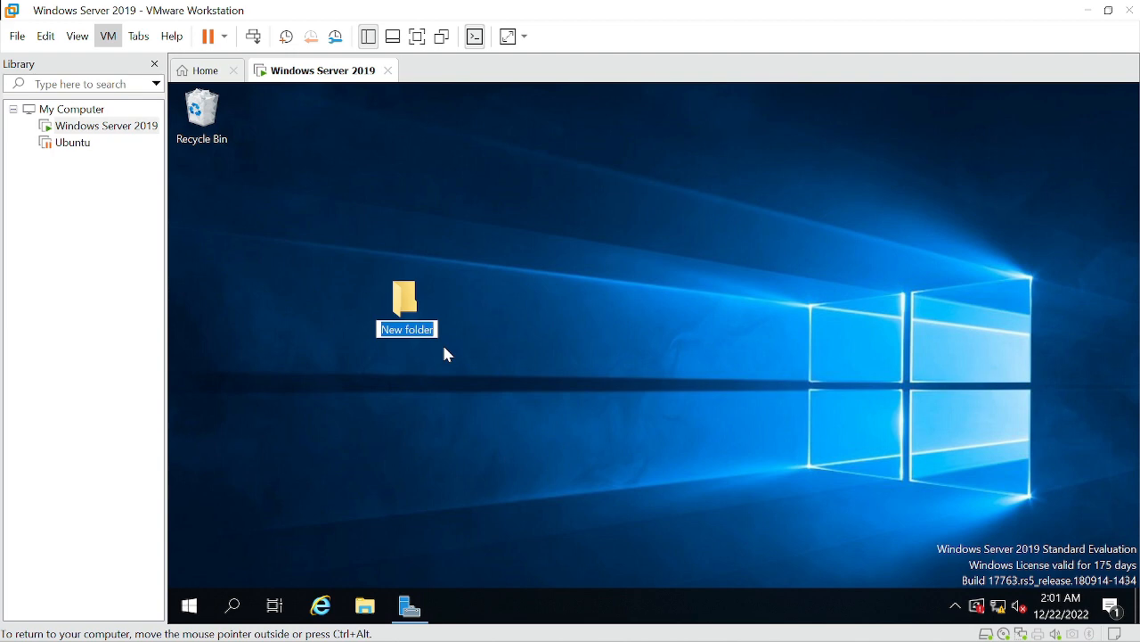
type("firefox")
key("Return")
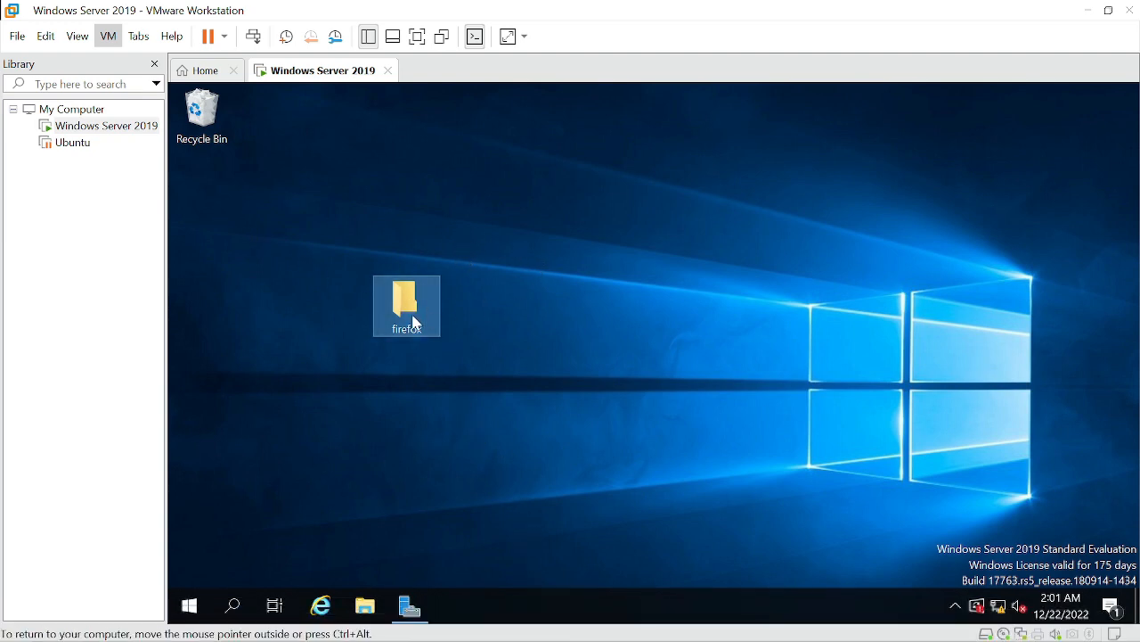
Copy the Firefox Setup 14.0.1 installer from the host's Downloads folder into the firefox folder on the VM desktop
left_click_drag(410, 317, 272, 227)
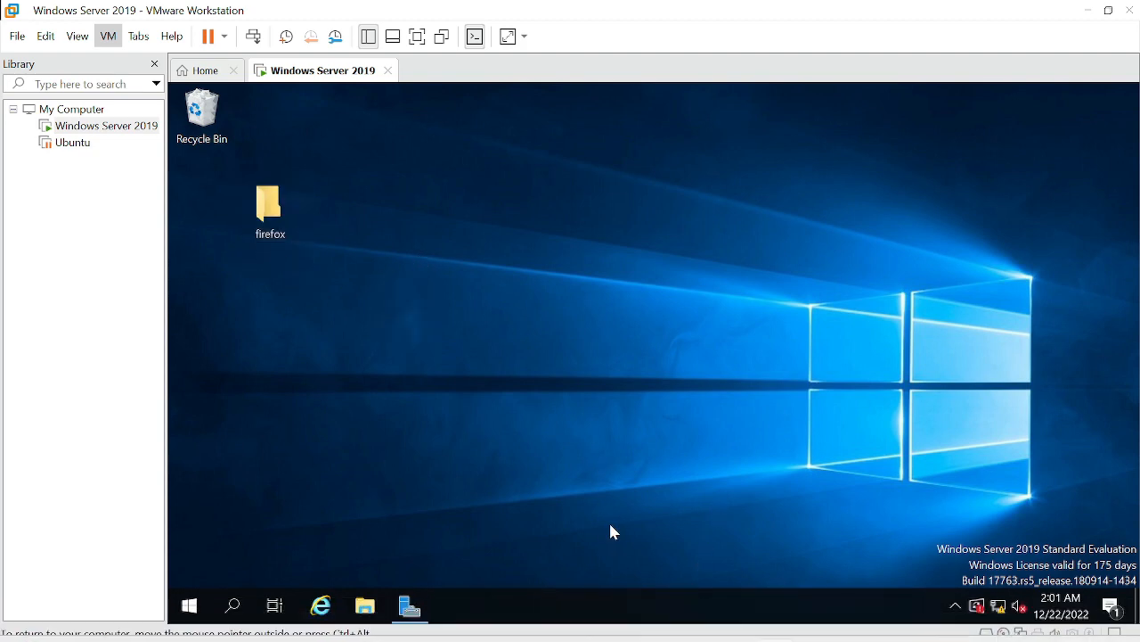
left_click(578, 620)
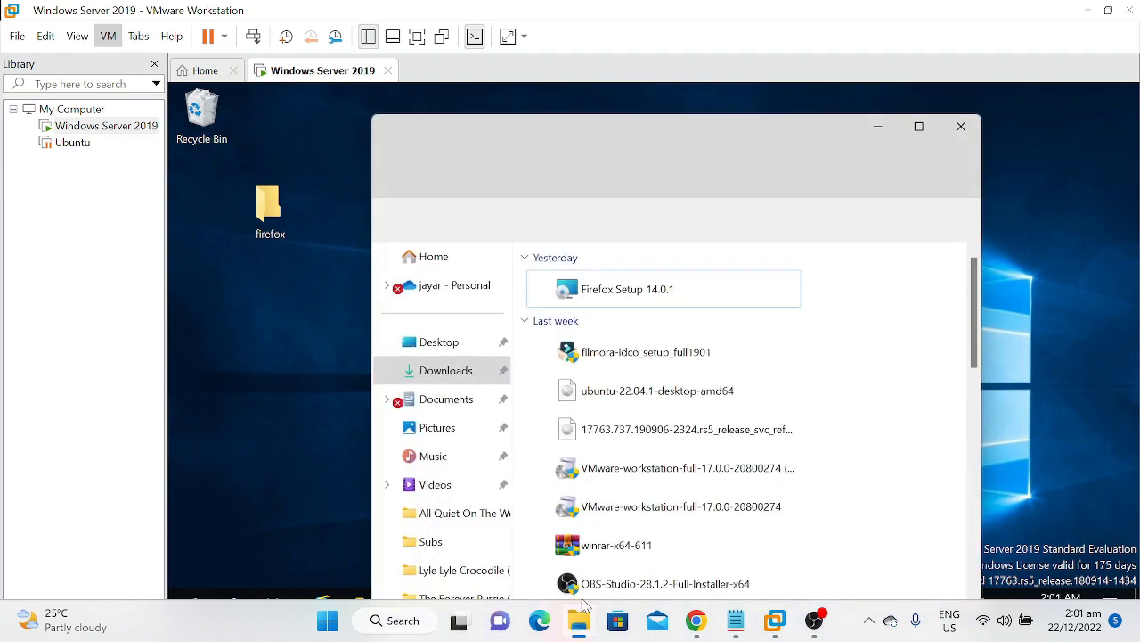
left_click_drag(709, 135, 778, 120)
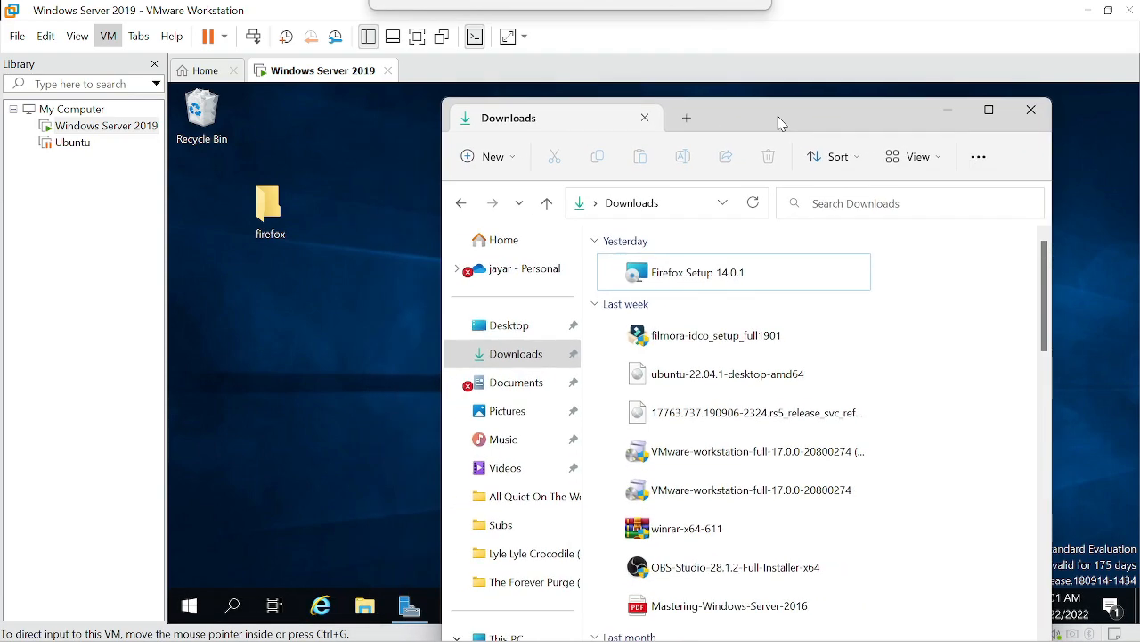
left_click(713, 279)
mouse_move(681, 282)
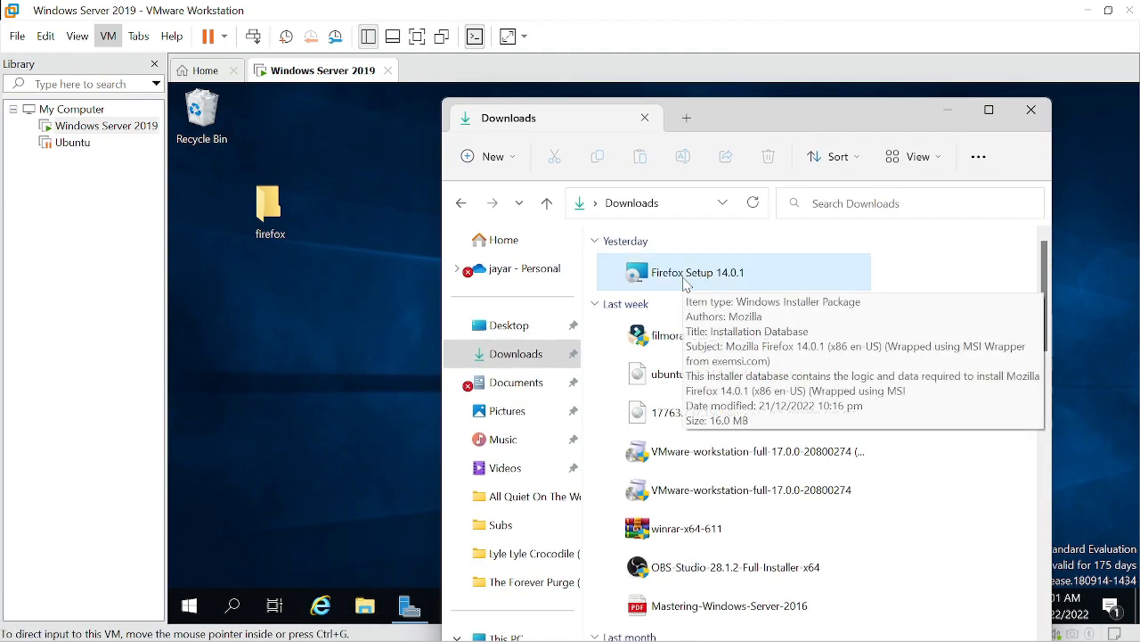
left_click_drag(677, 283, 272, 212)
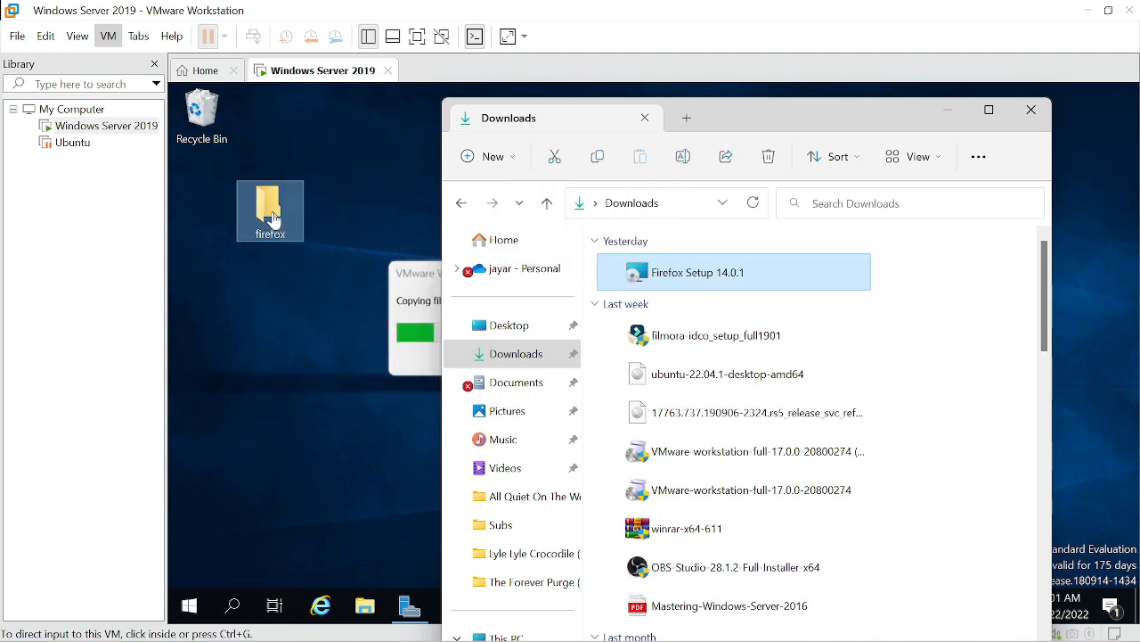
left_click(959, 117)
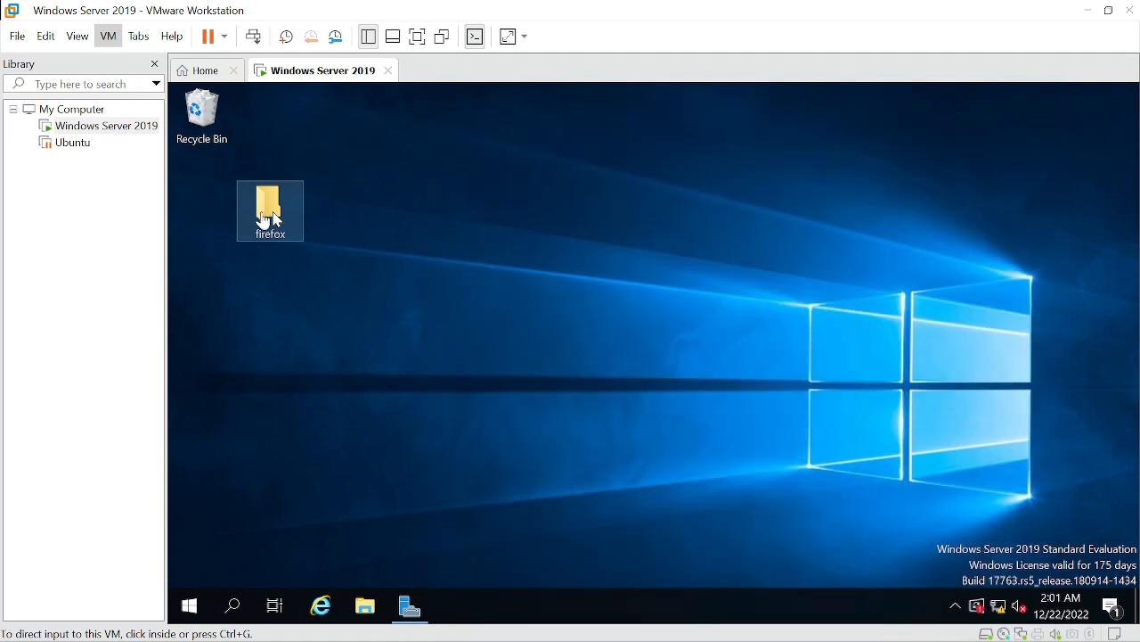
Move the firefox folder under the Recycle Bin and open it to check the installer inside
left_click_drag(262, 219, 214, 219)
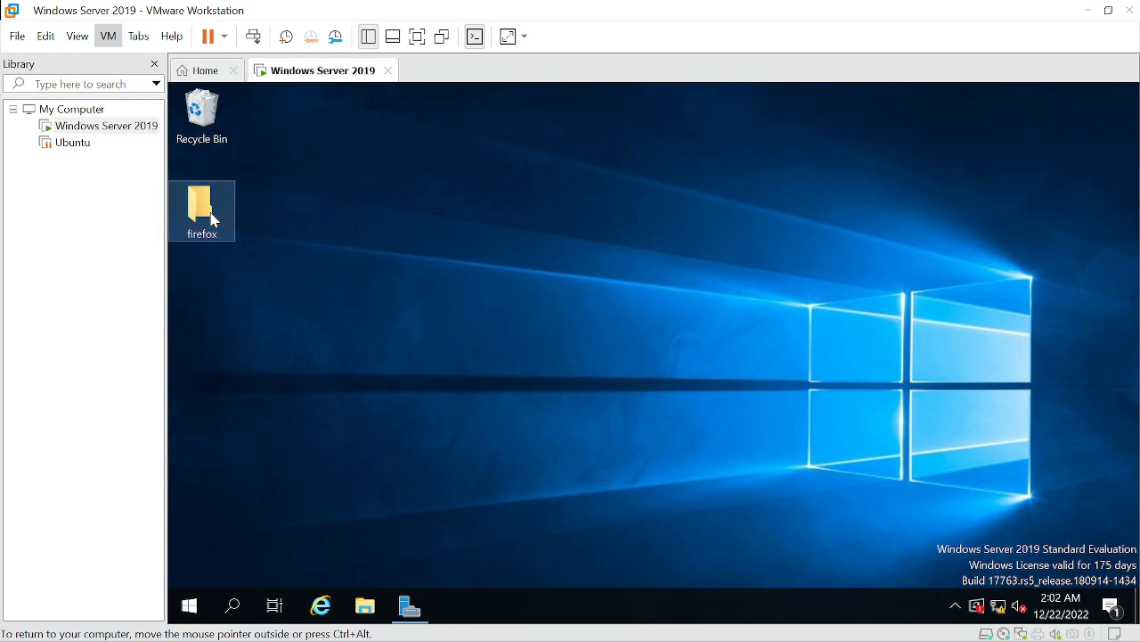
double_click(202, 211)
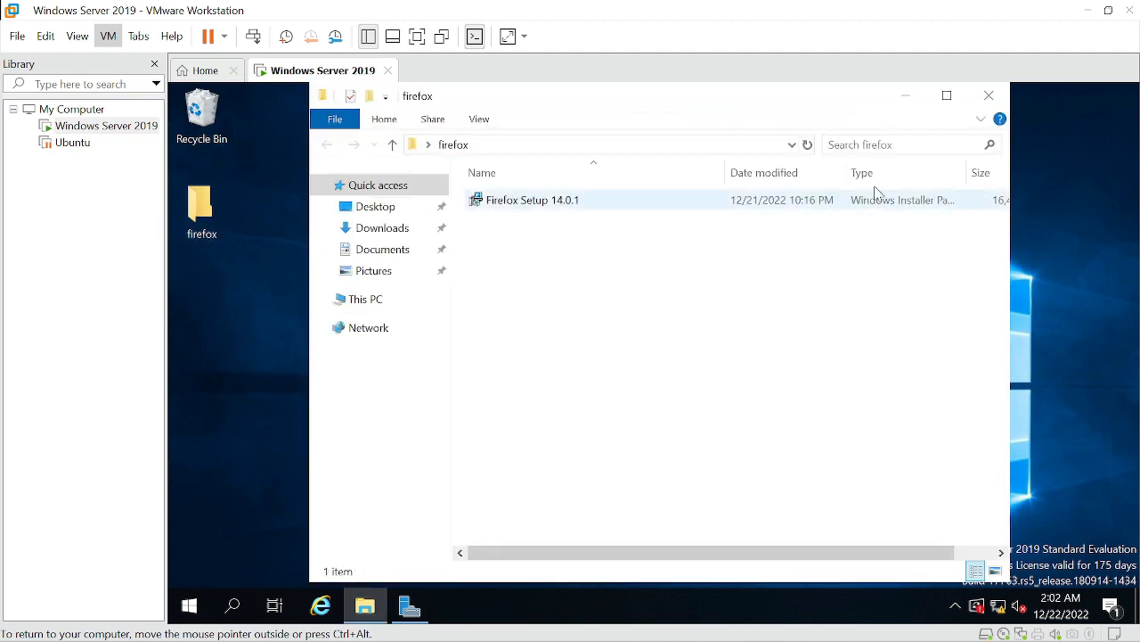
left_click(989, 95)
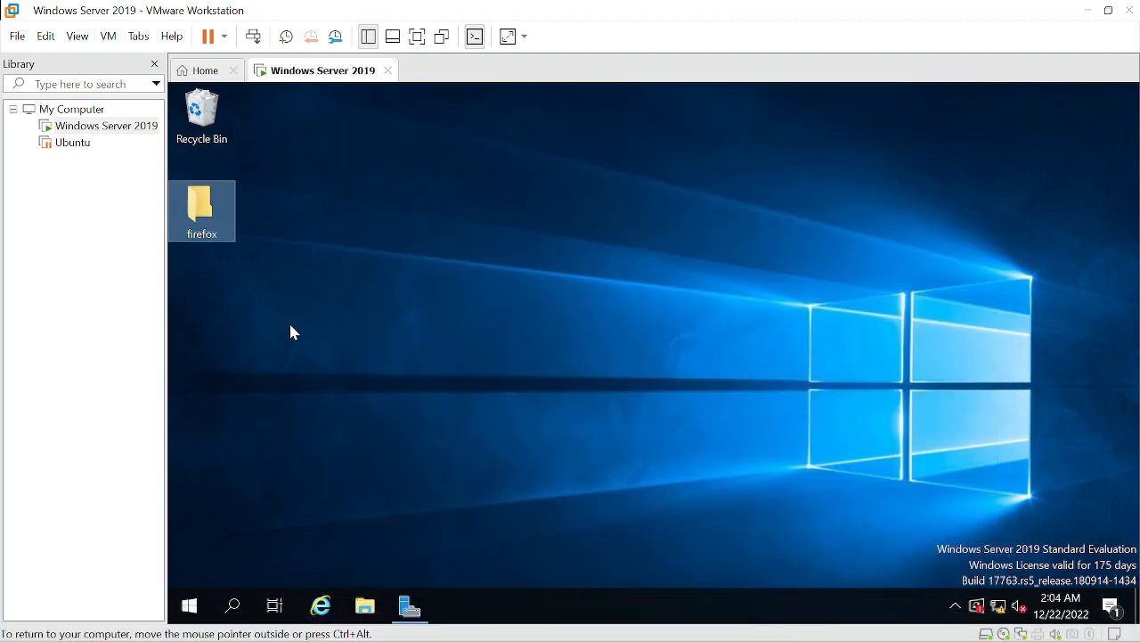
Share the firefox folder through Advanced Sharing with the share name firefox$
right_click(219, 220)
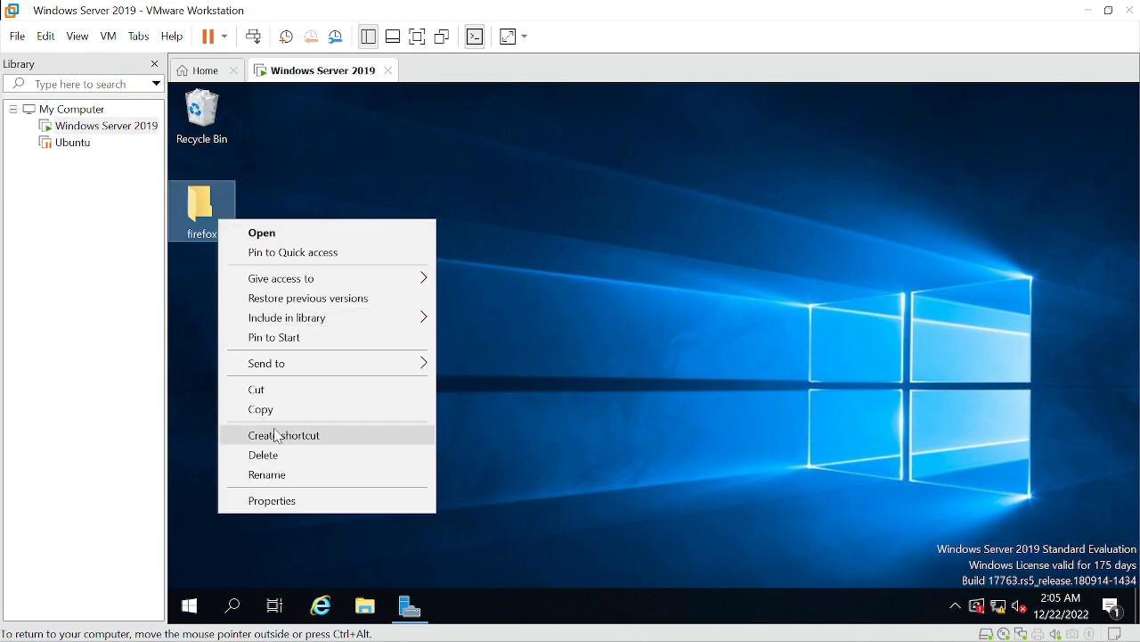
left_click(285, 500)
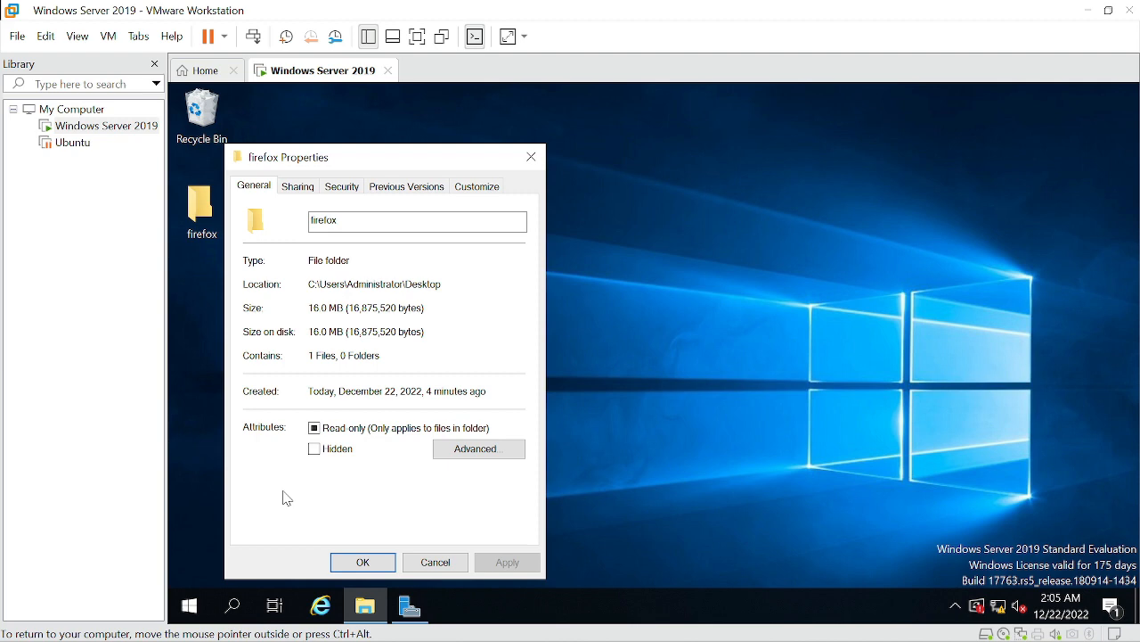
left_click(294, 189)
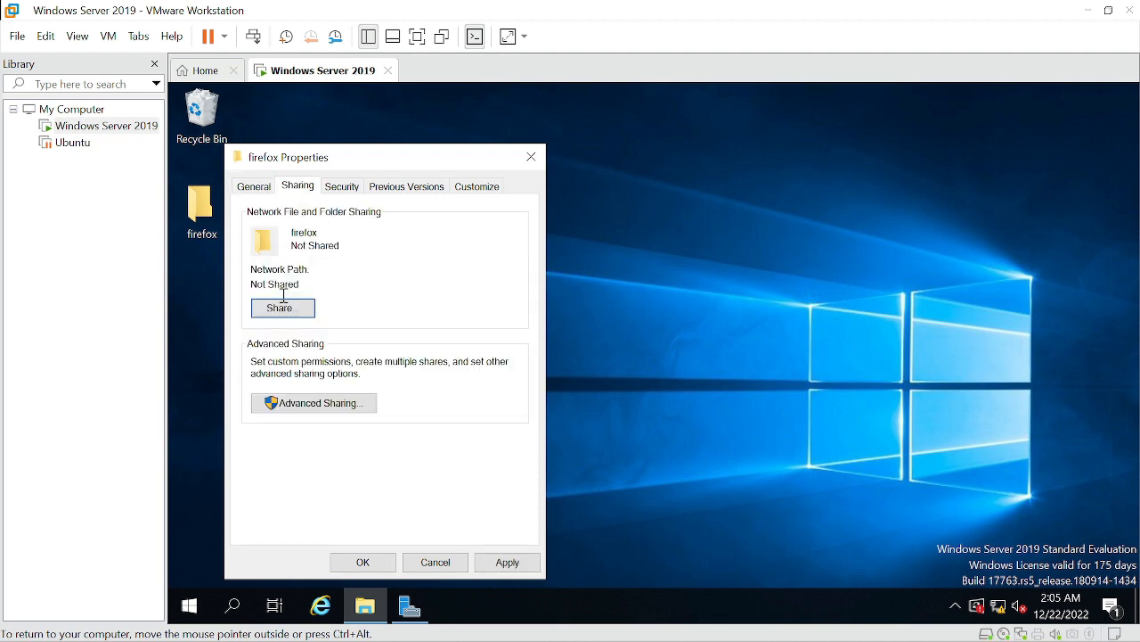
left_click(349, 408)
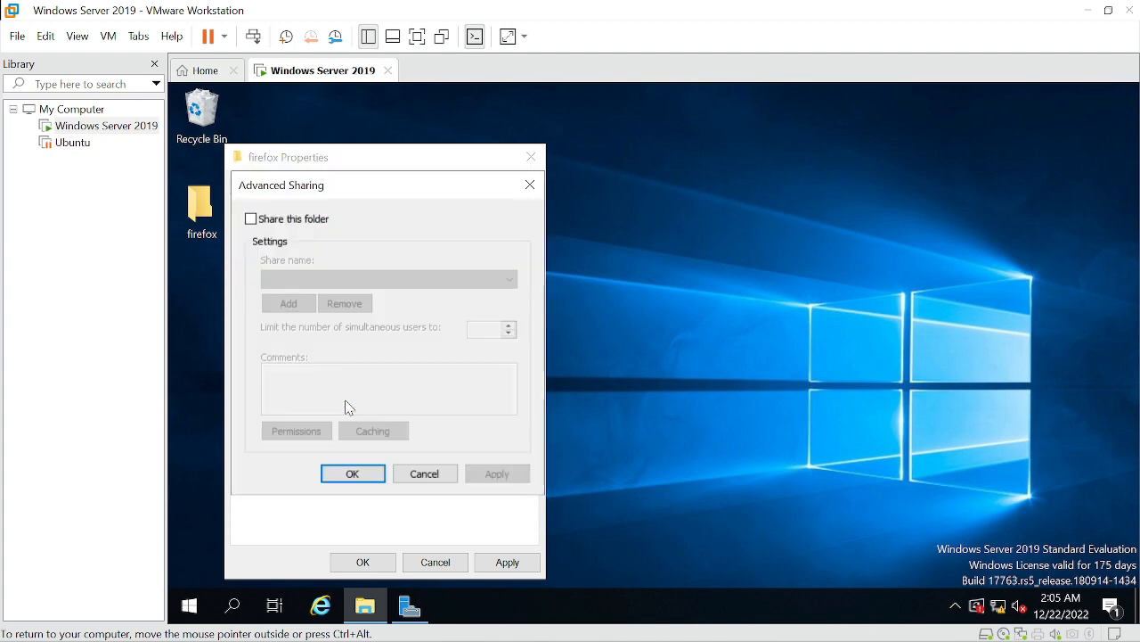
left_click(248, 221)
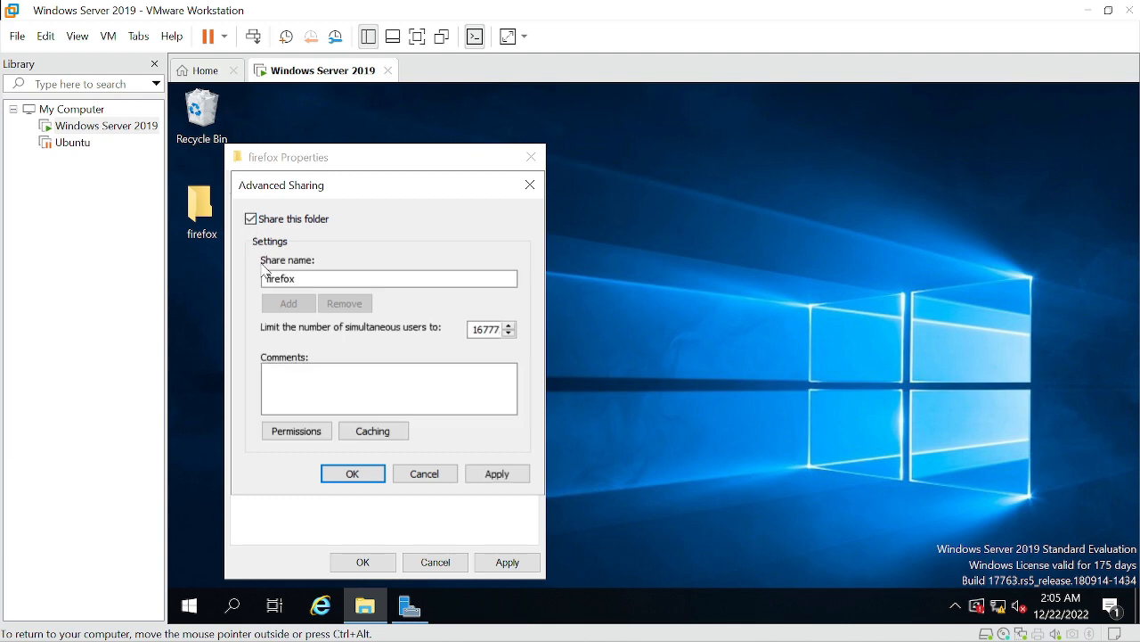
left_click(317, 279)
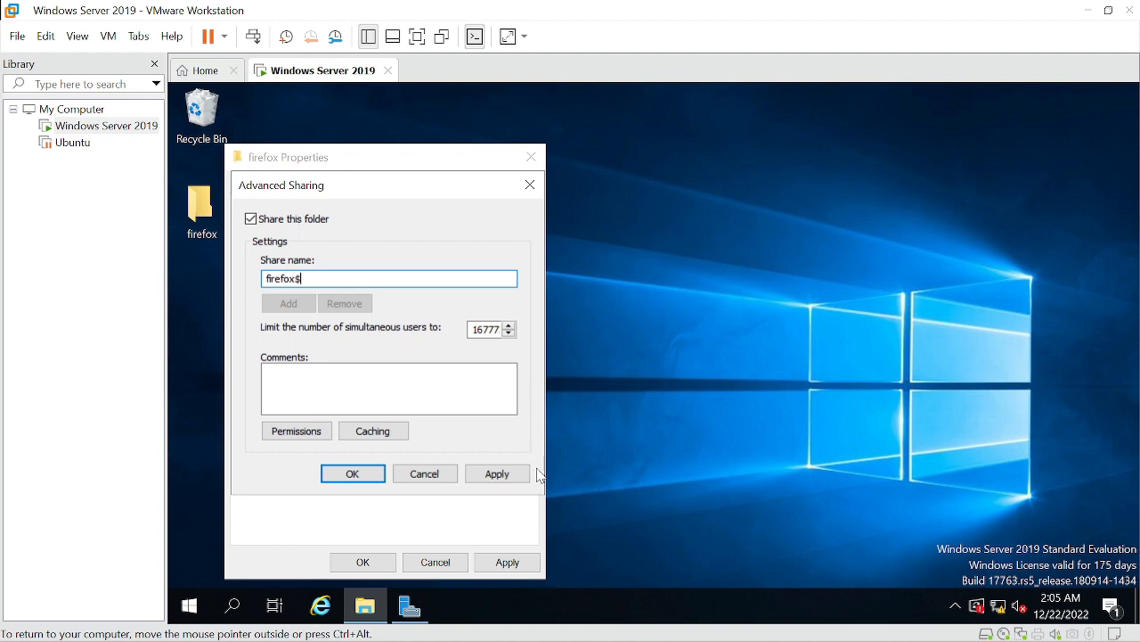
left_click(518, 566)
left_click(504, 470)
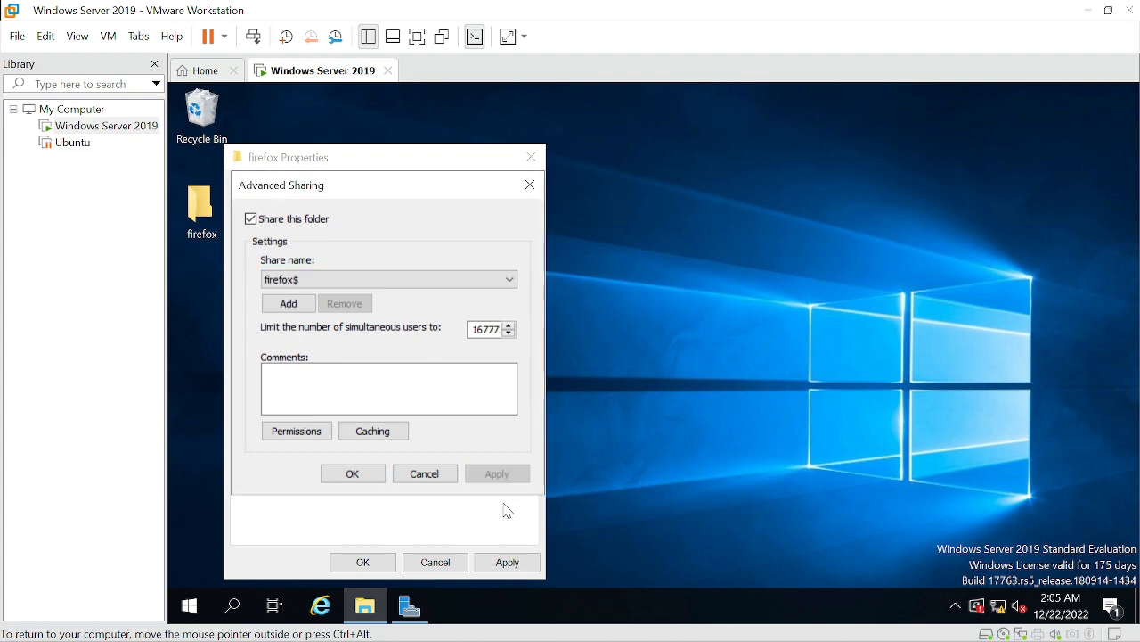
left_click(512, 567)
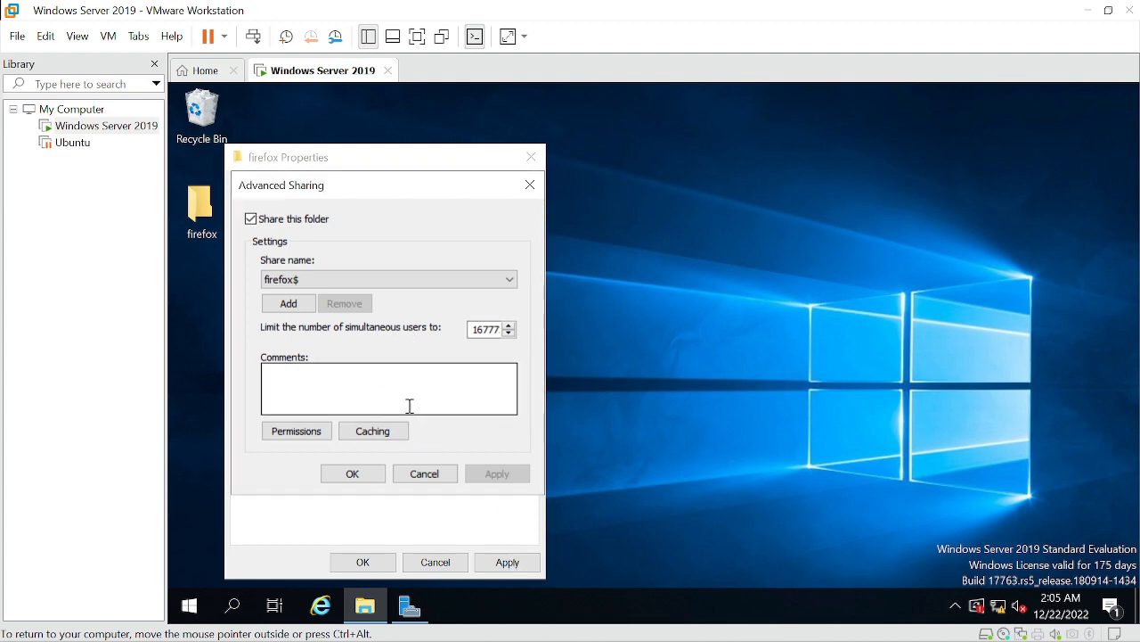
left_click(370, 477)
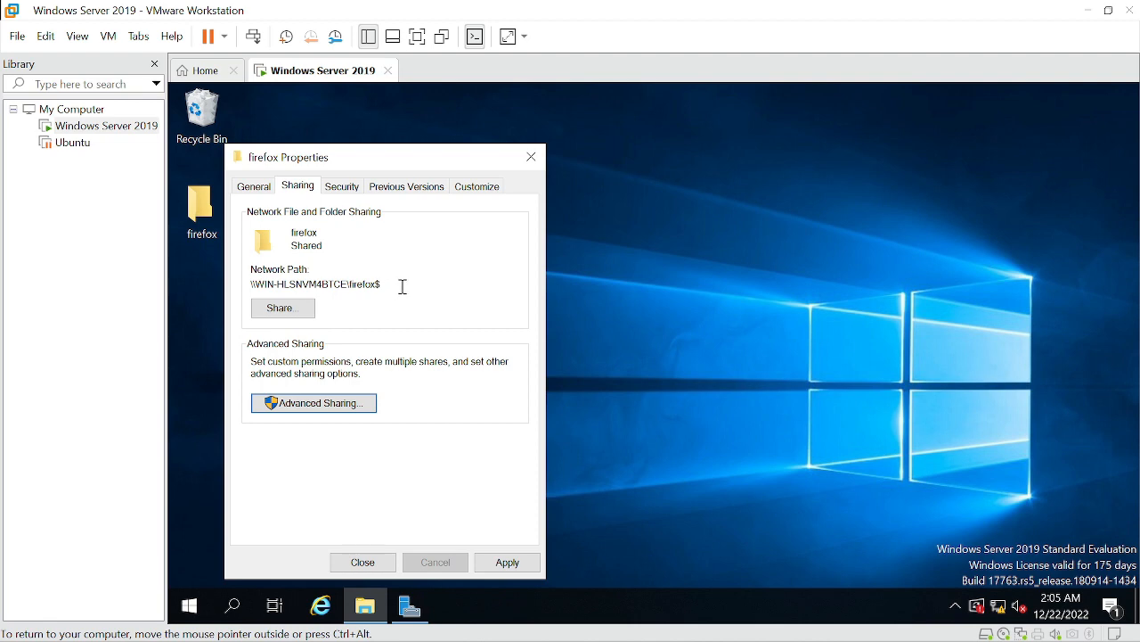
Select the folder's network path and close its properties, applying the attribute change to the folder, subfolders and files
left_click_drag(402, 286, 249, 282)
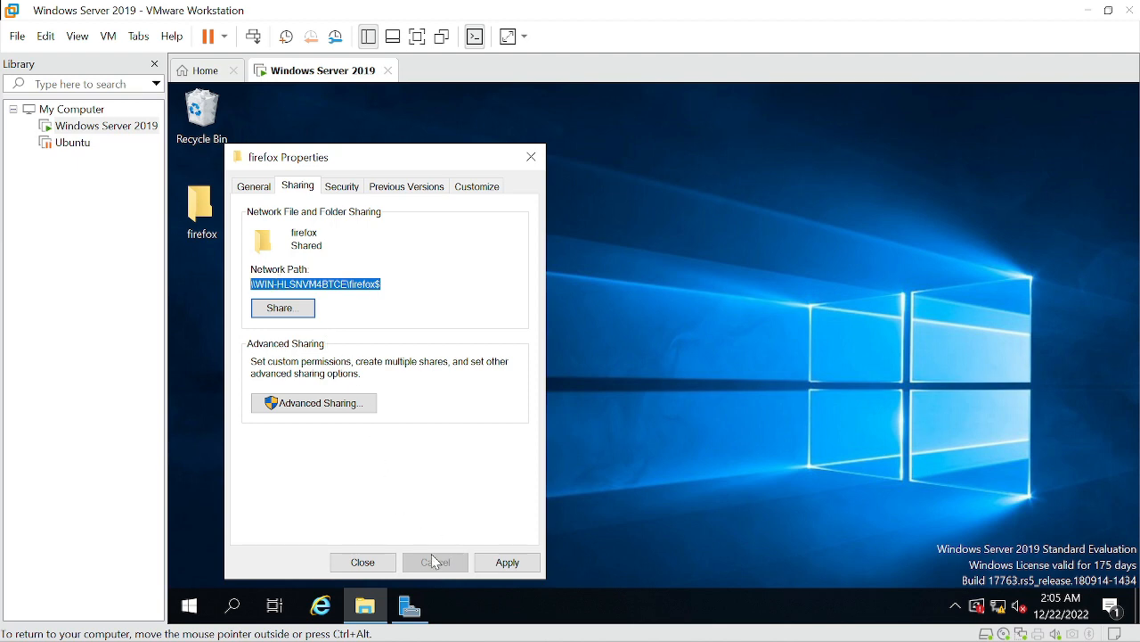
left_click(487, 563)
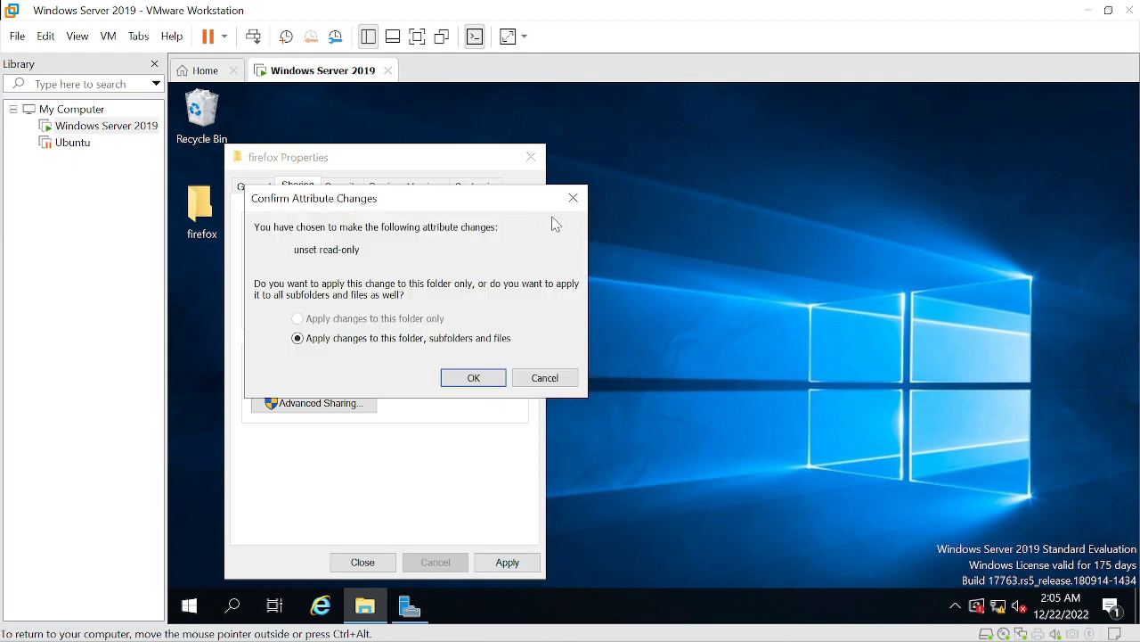
left_click(573, 197)
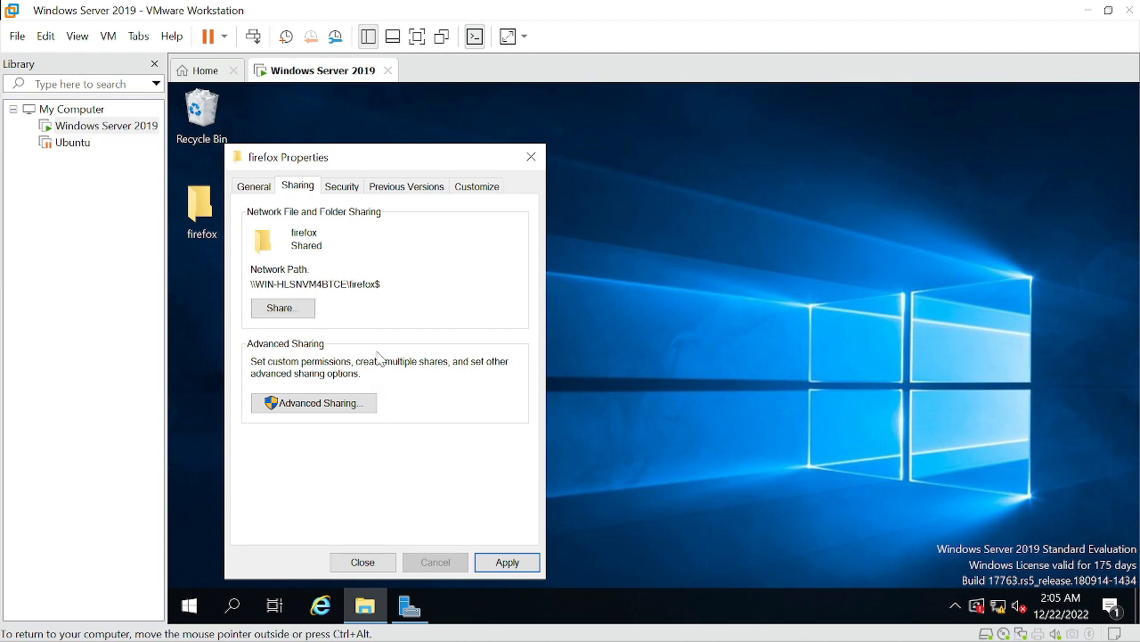
left_click_drag(406, 289, 251, 287)
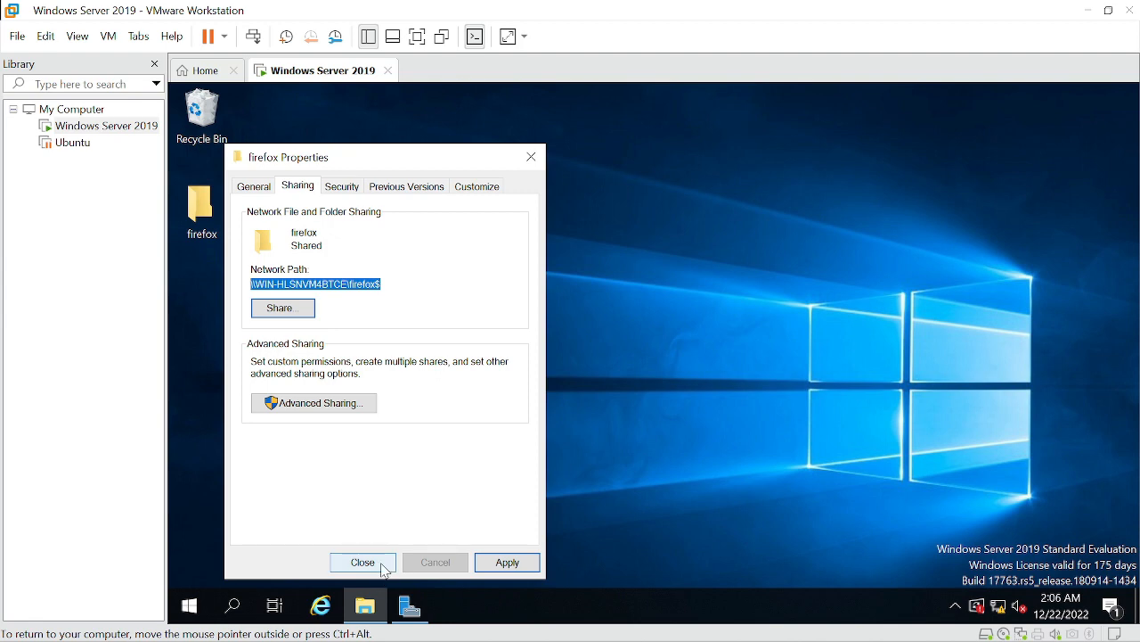
left_click(385, 570)
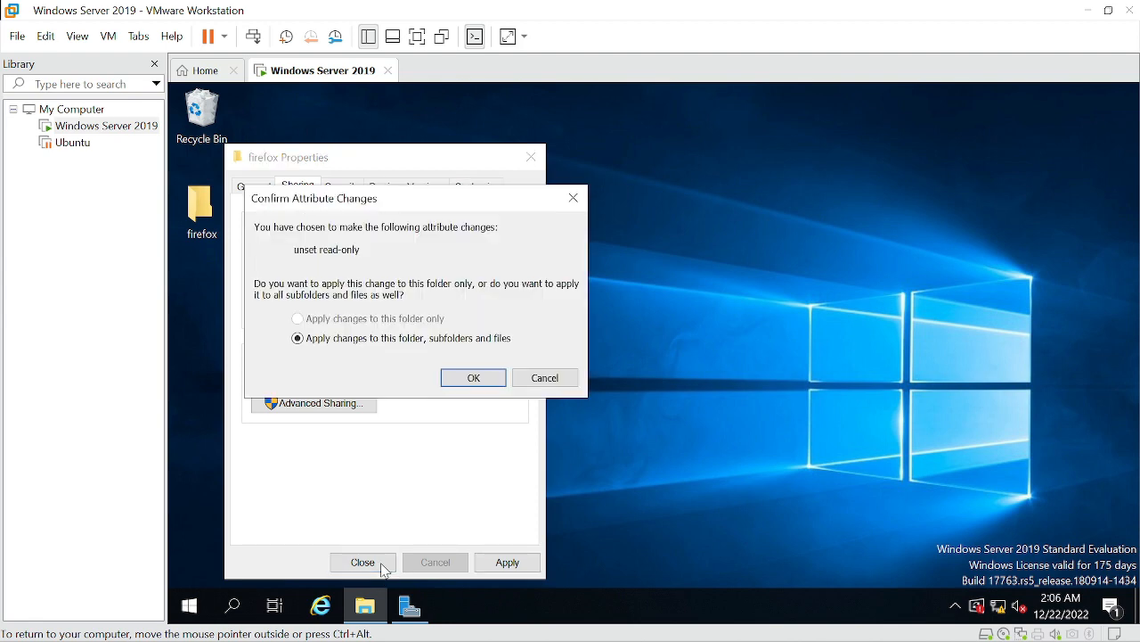
left_click(477, 381)
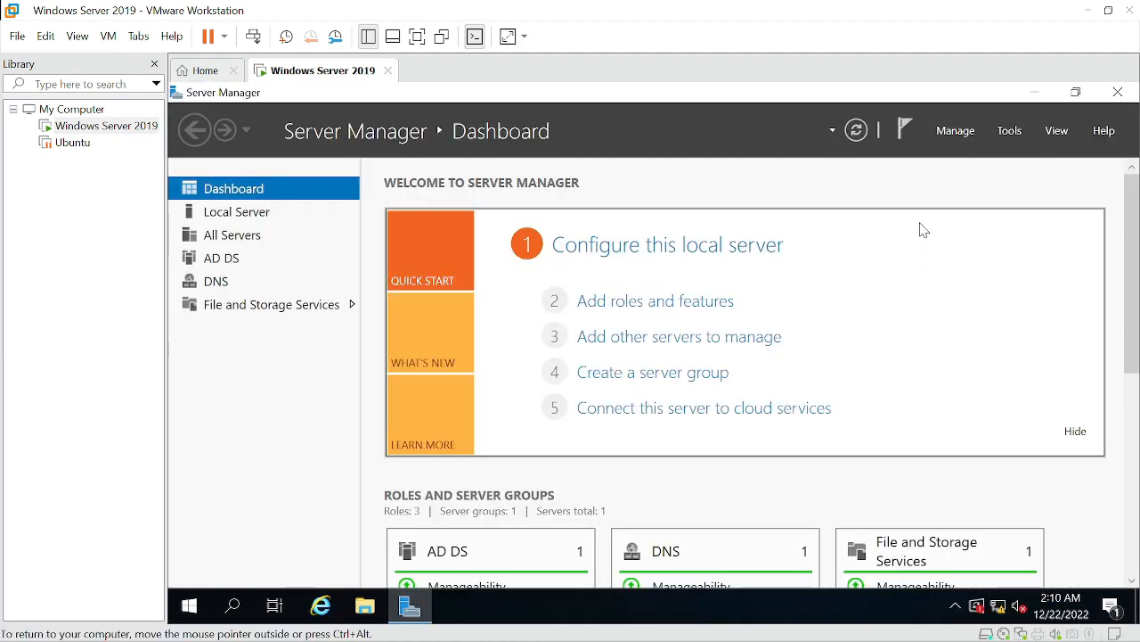
Open Group Policy Management from Server Manager and expand the forest and its Domains node
left_click(1009, 133)
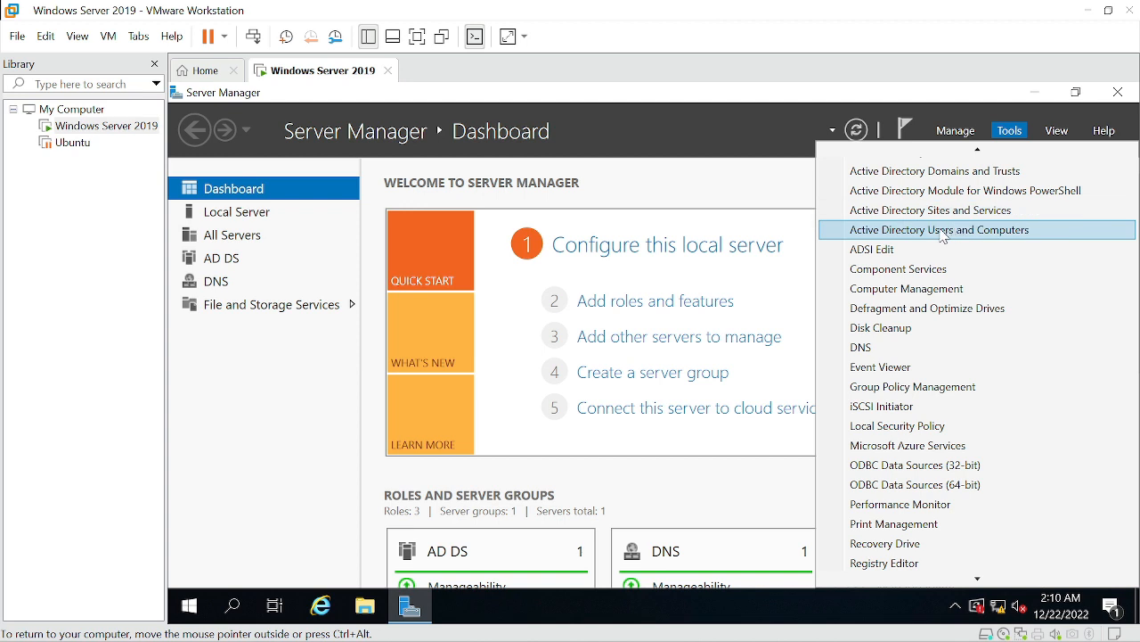
left_click(907, 388)
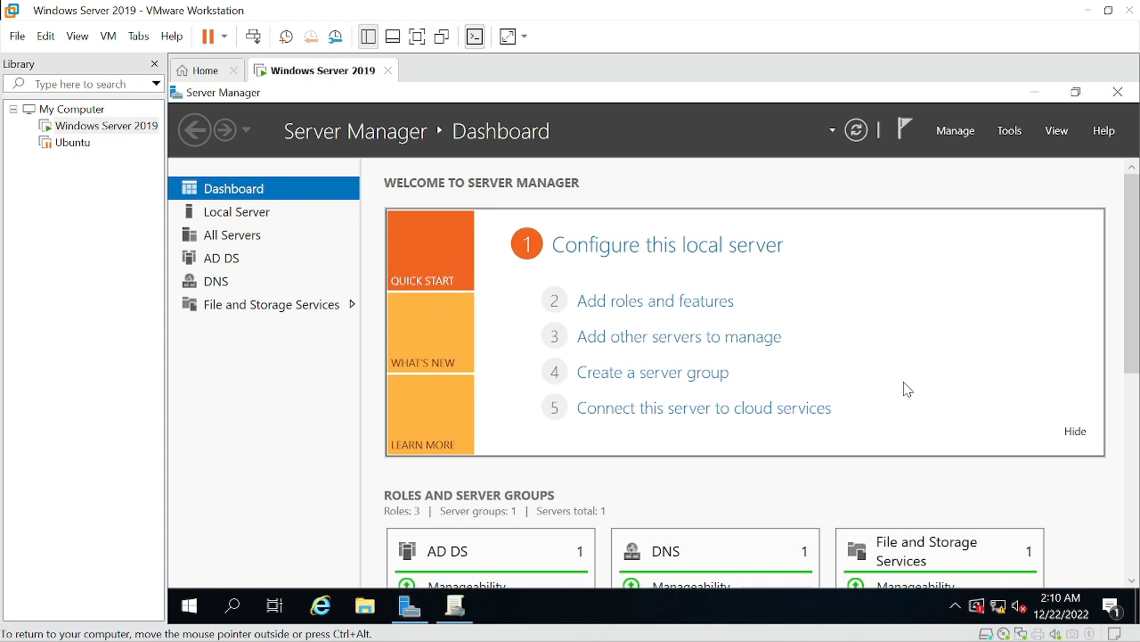
left_click(456, 609)
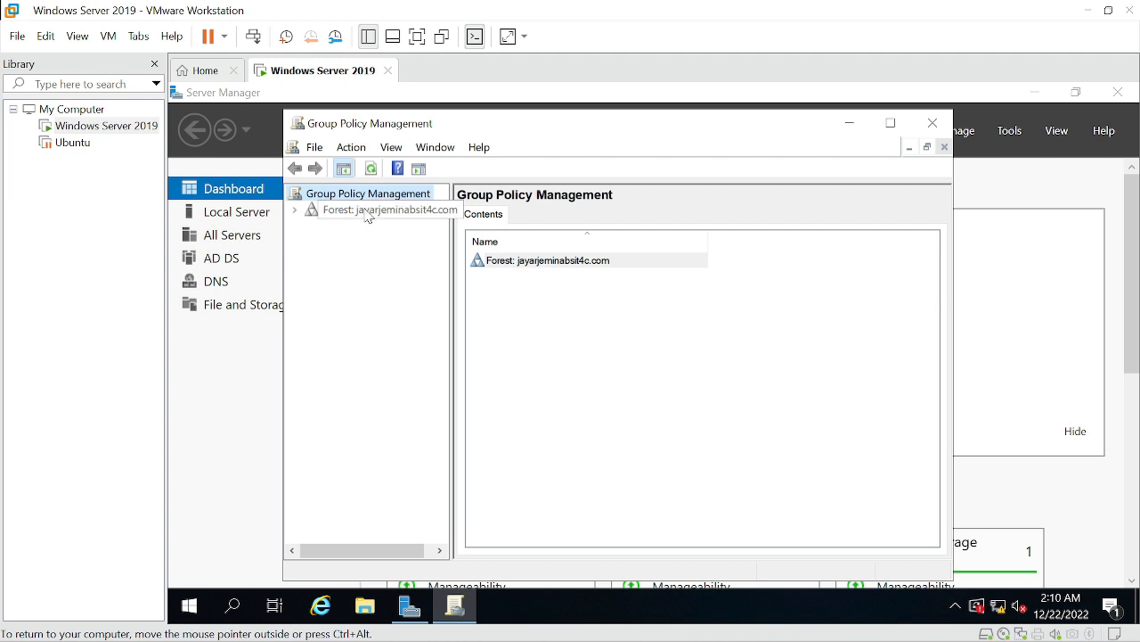
left_click(297, 210)
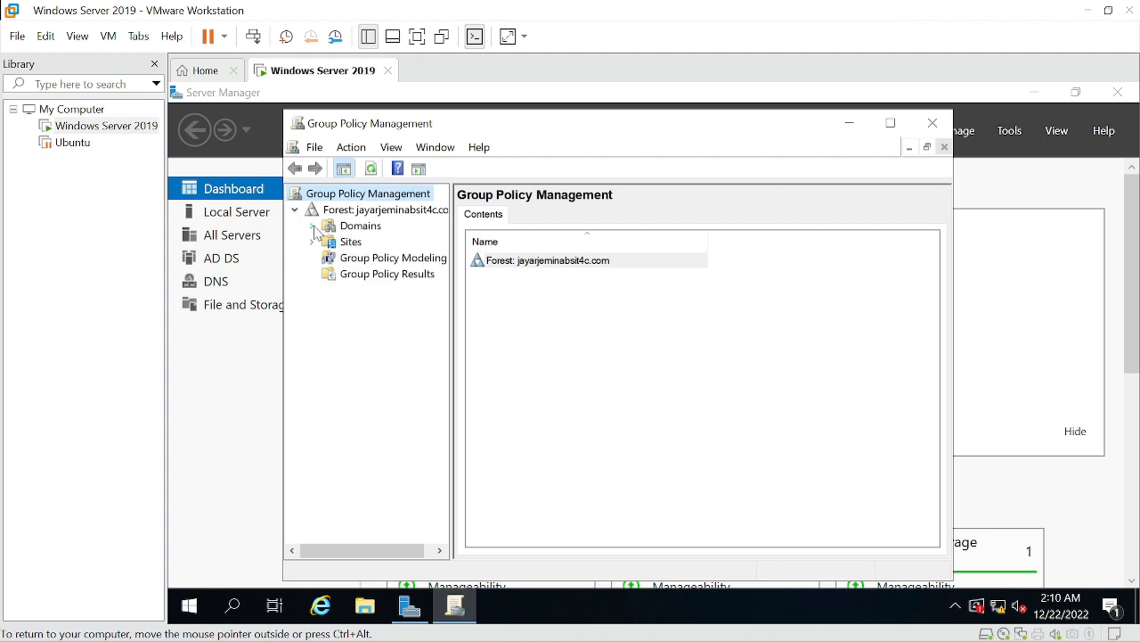
left_click(312, 226)
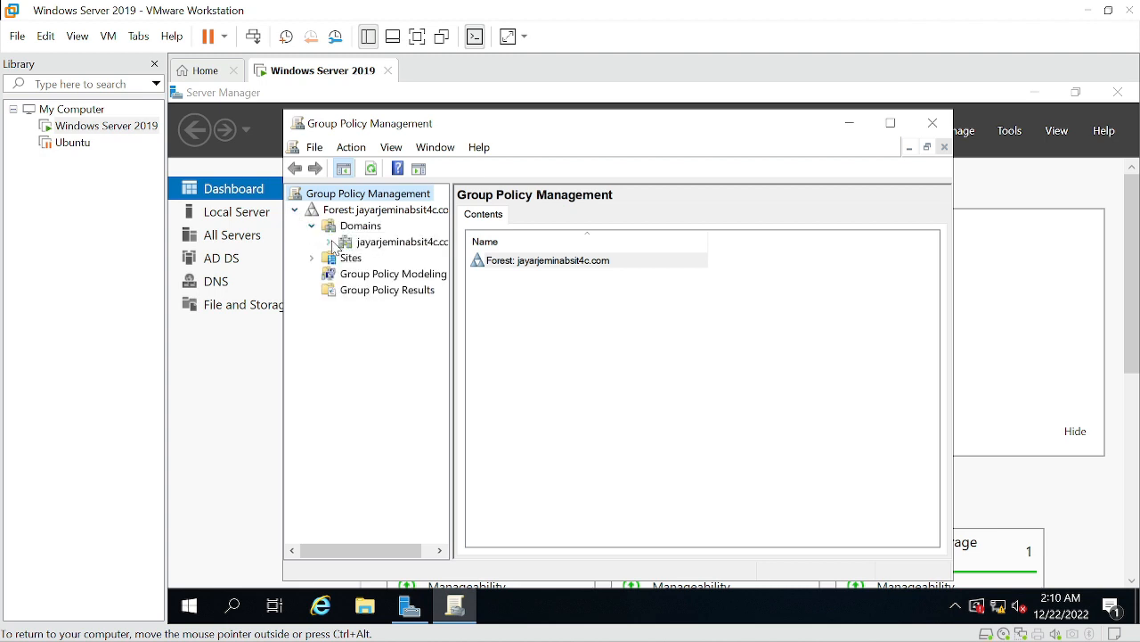
Create a new Group Policy Object named firefox setup under the domain's Group Policy Objects
left_click(329, 242)
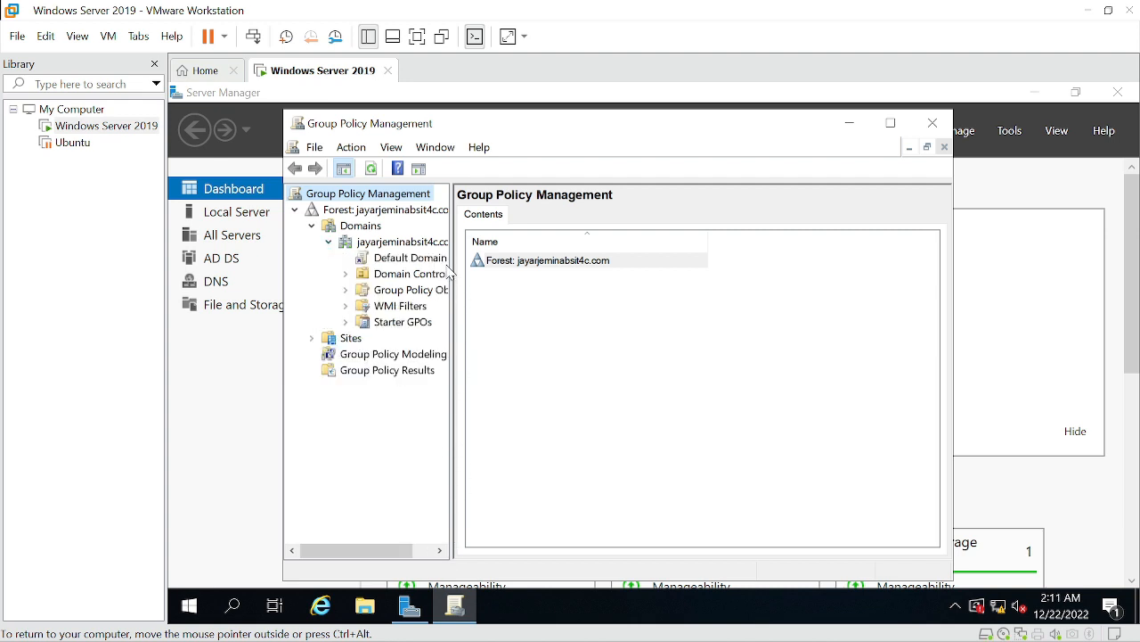
left_click_drag(454, 280, 469, 275)
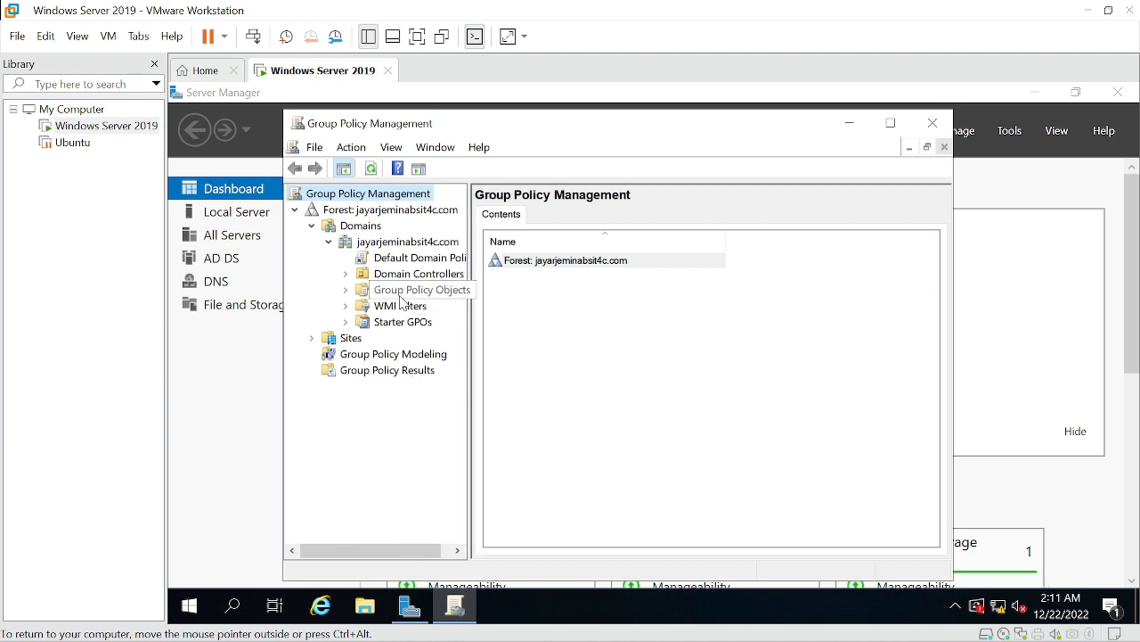
mouse_move(463, 299)
left_mouse_down()
mouse_move(493, 305)
mouse_move(485, 298)
left_mouse_up()
left_click(455, 296)
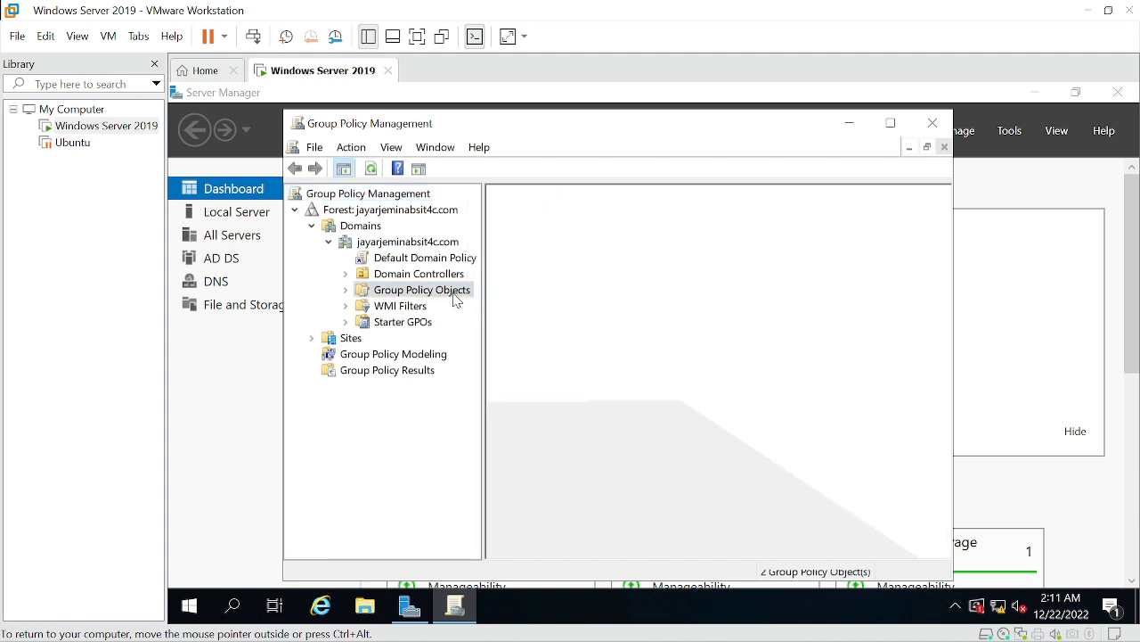
right_click(451, 301)
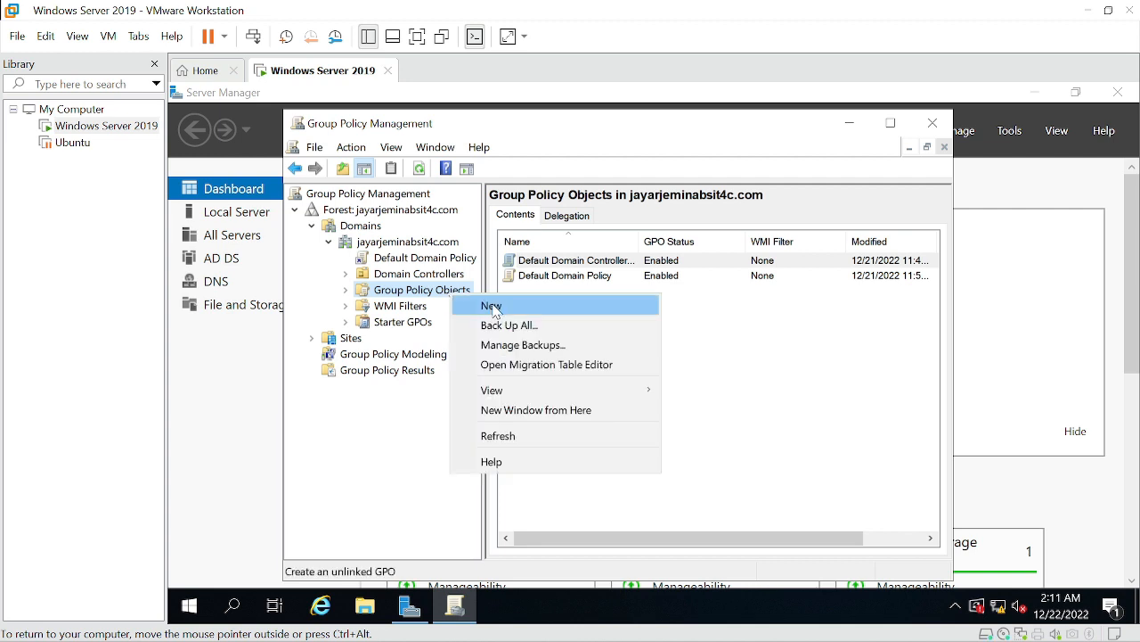
left_click(494, 308)
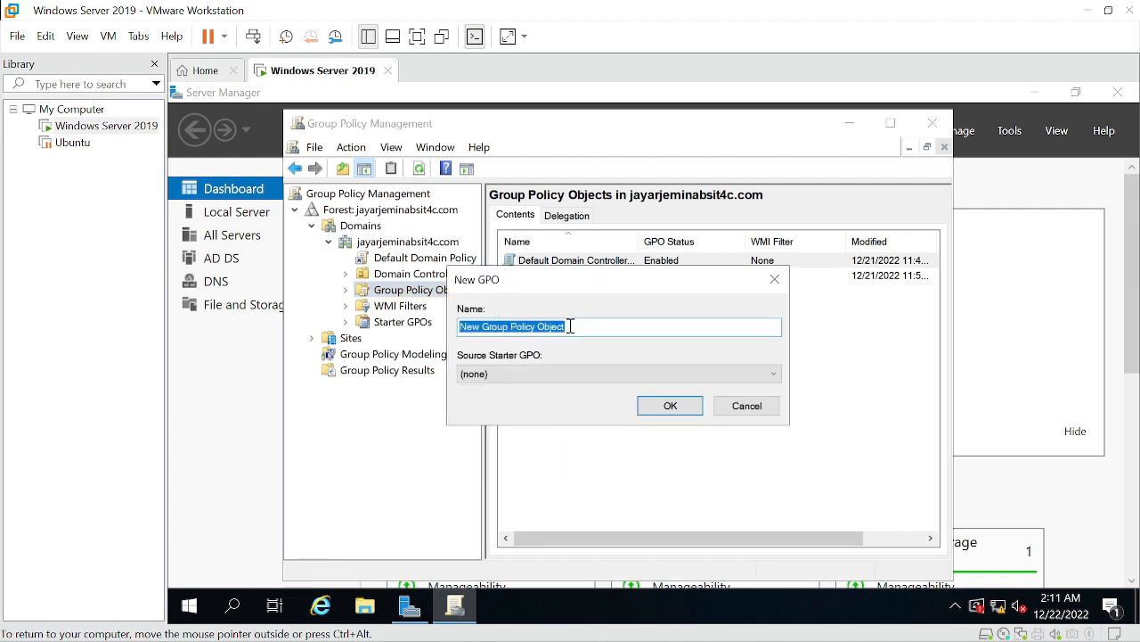
key("BackSpace")
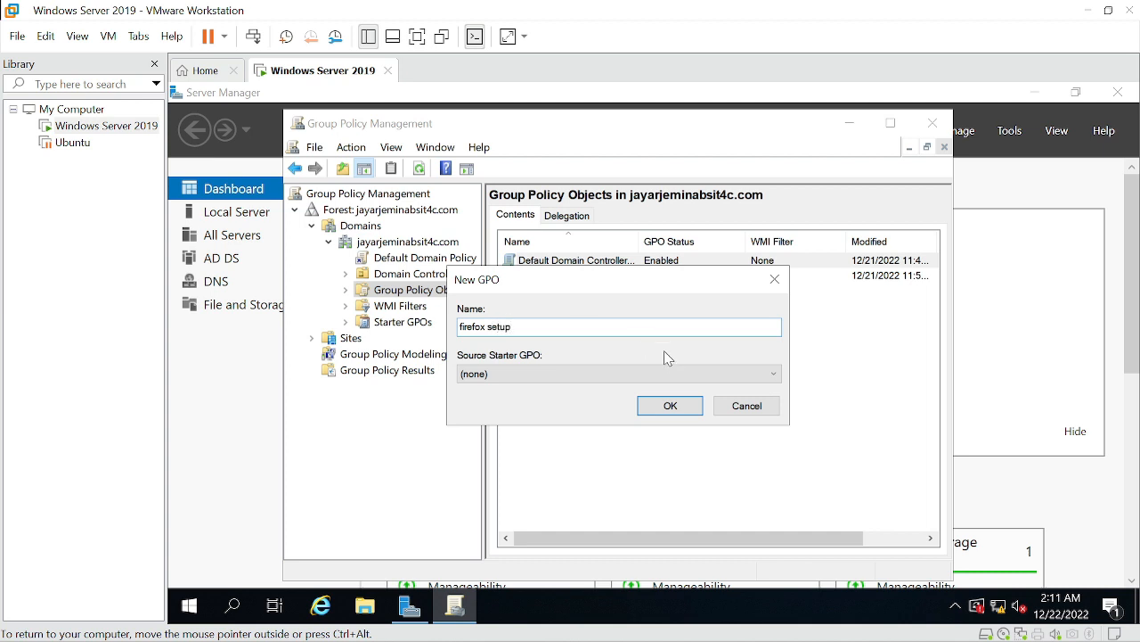
left_click(670, 405)
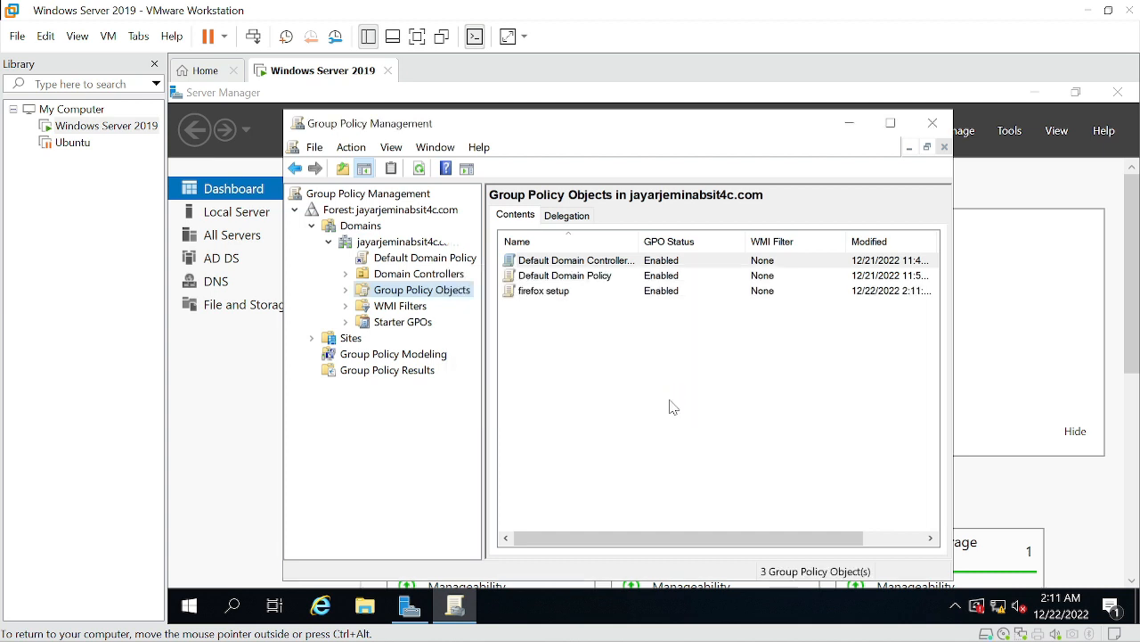
Open the firefox setup GPO for editing in the Group Policy Management Editor
left_click(346, 290)
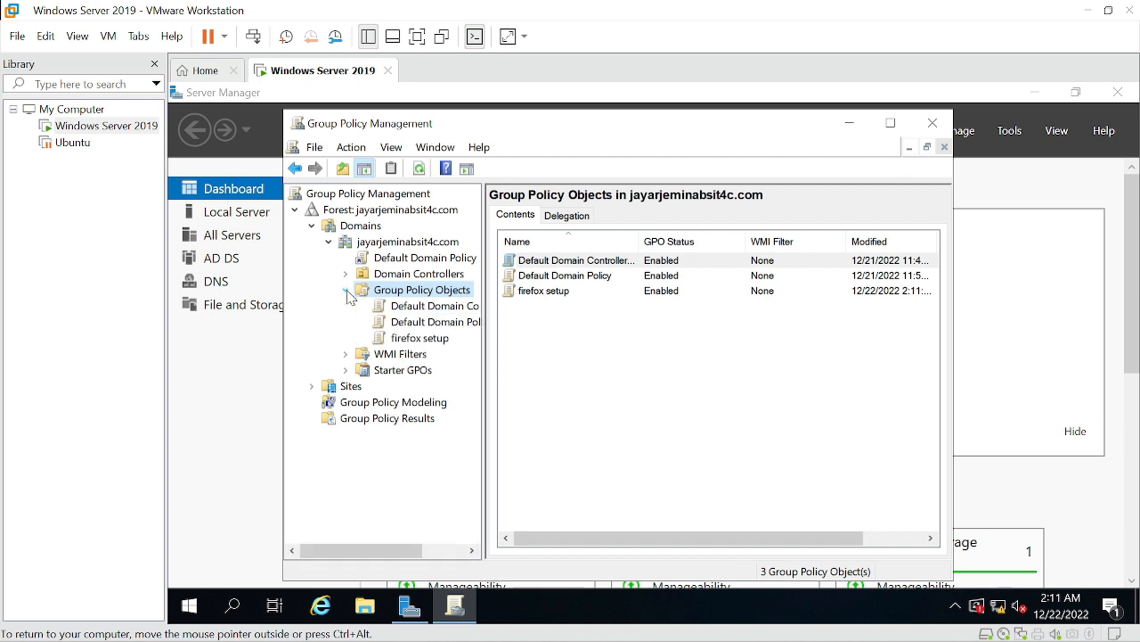
left_click(412, 341)
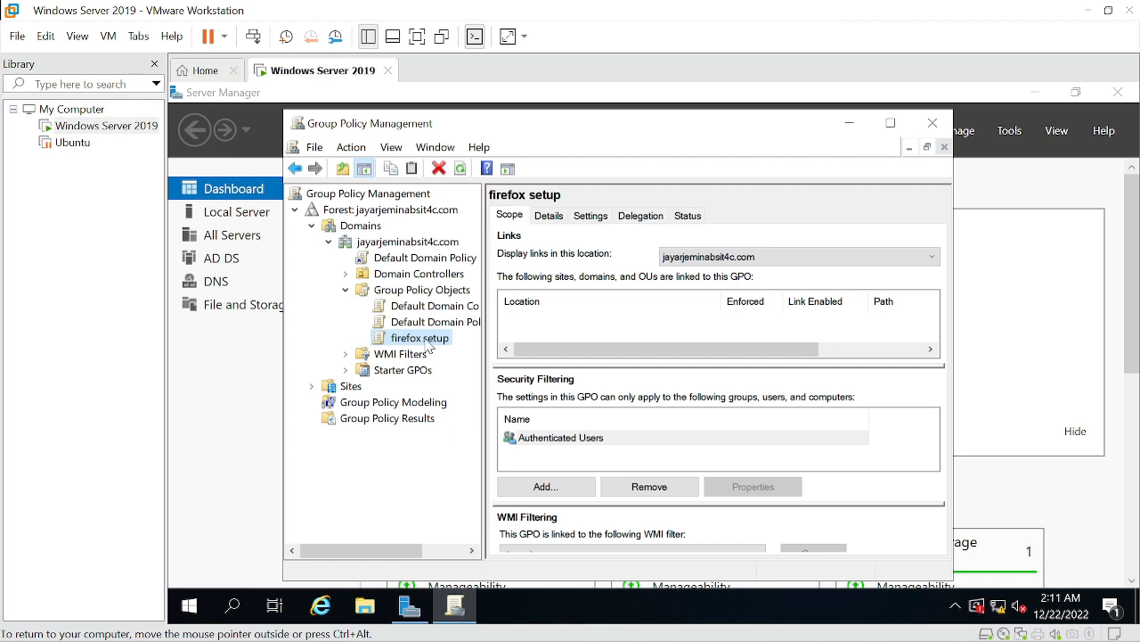
right_click(427, 344)
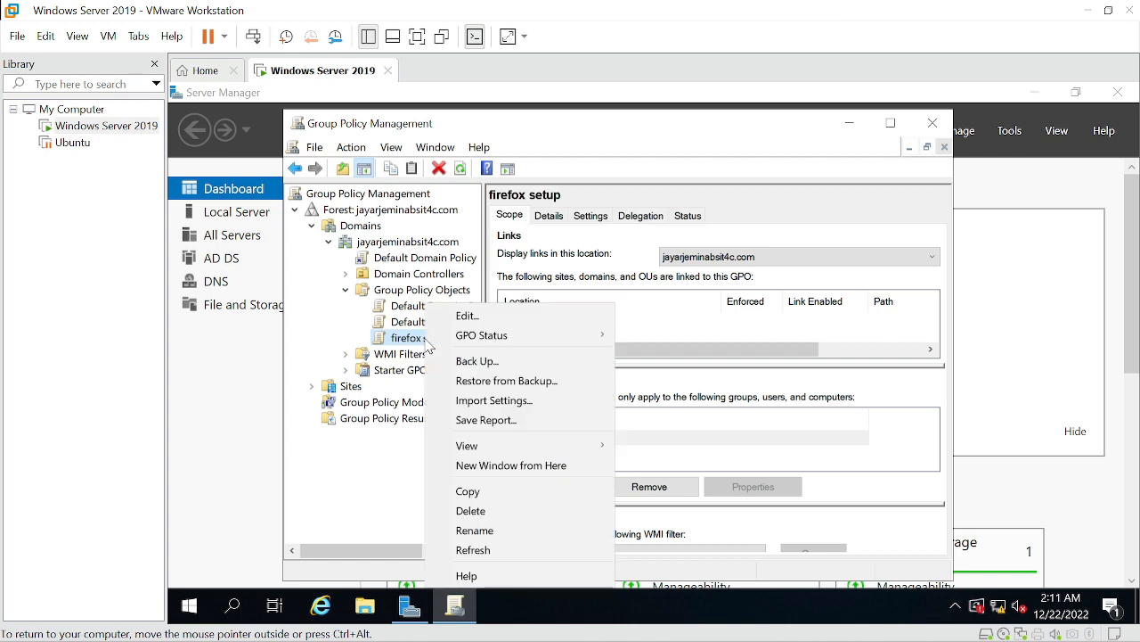
left_click(487, 318)
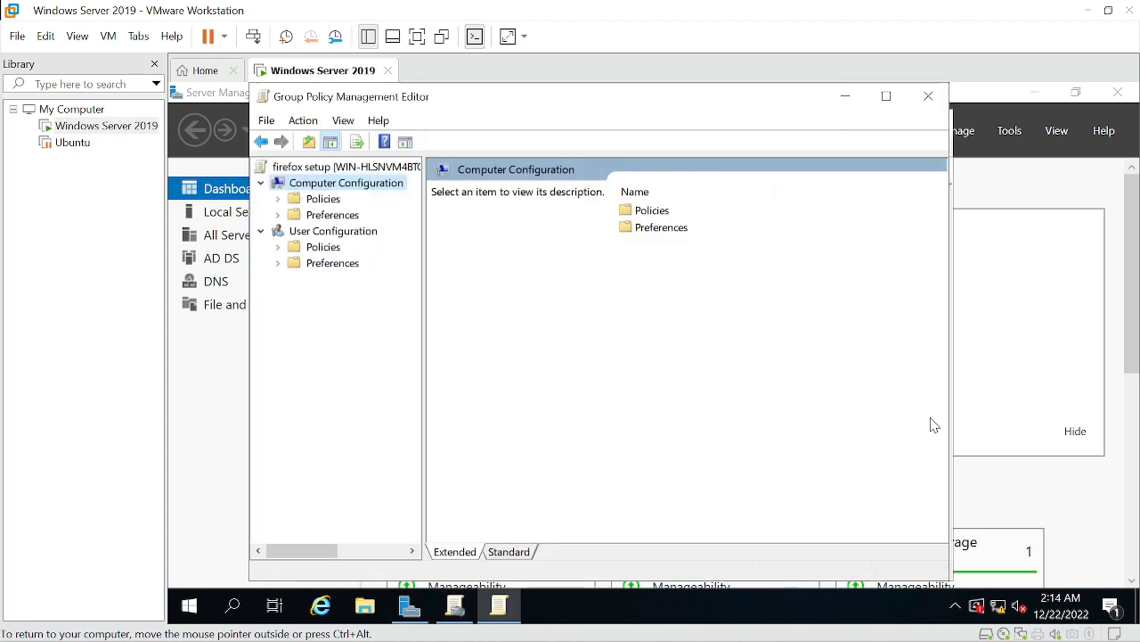
Start adding a new package under Computer Configuration > Policies > Software Settings > Software installation
left_click(332, 203)
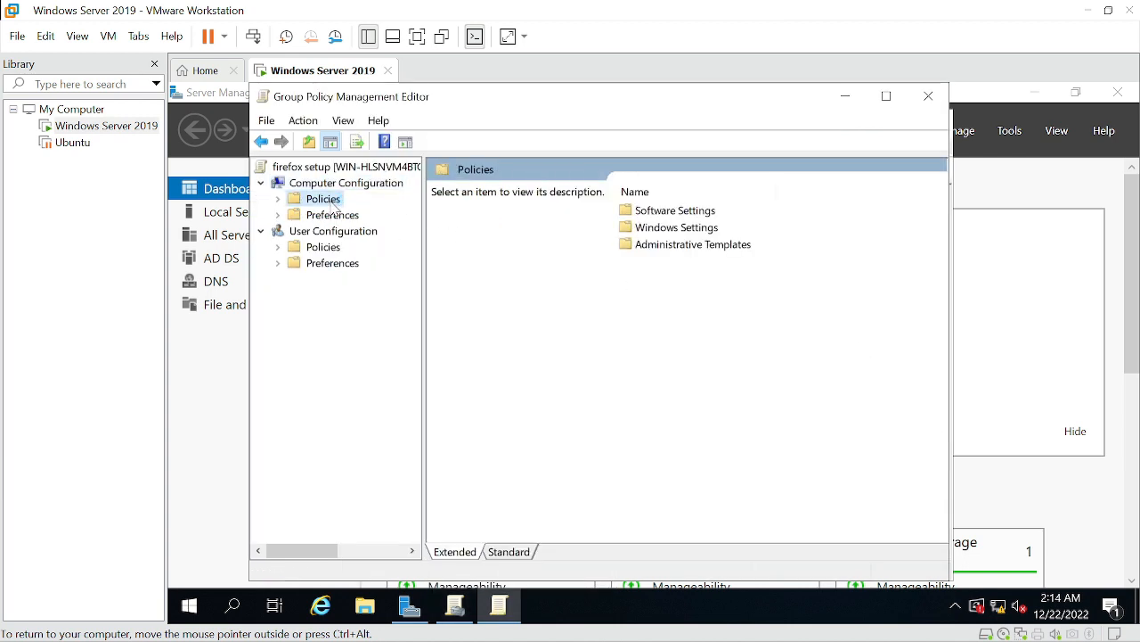
left_click(285, 199)
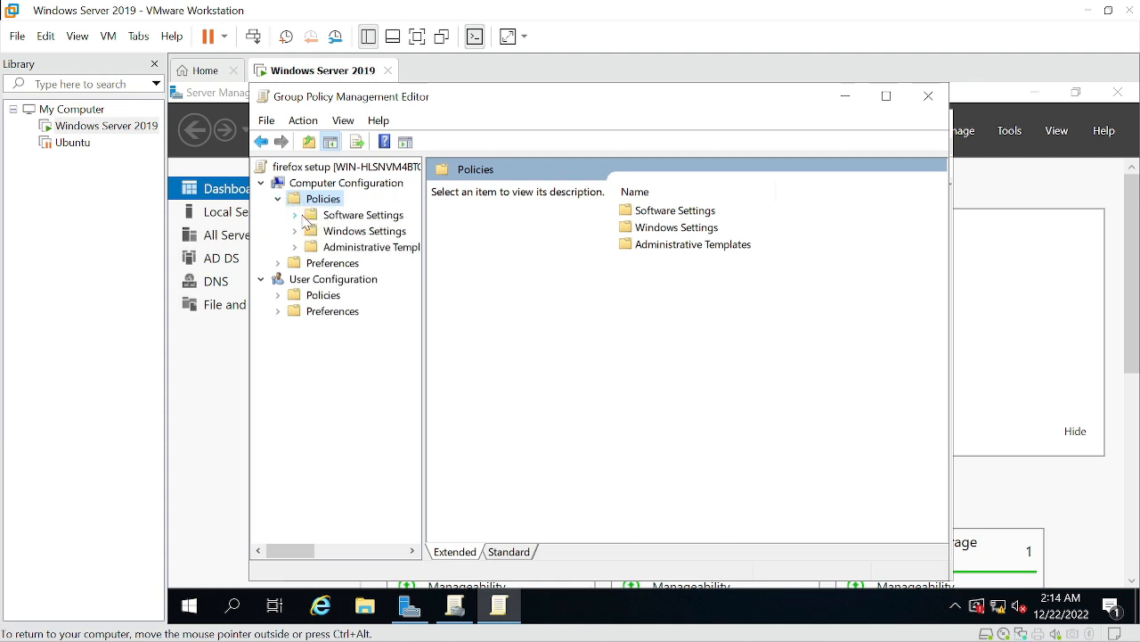
left_click(296, 215)
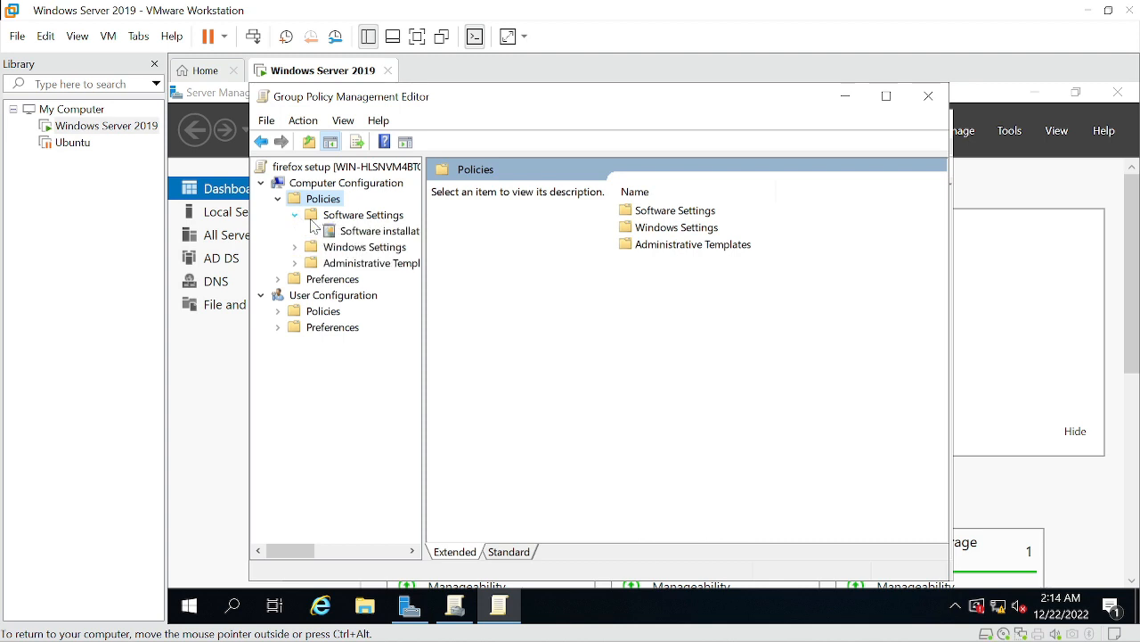
left_click(355, 233)
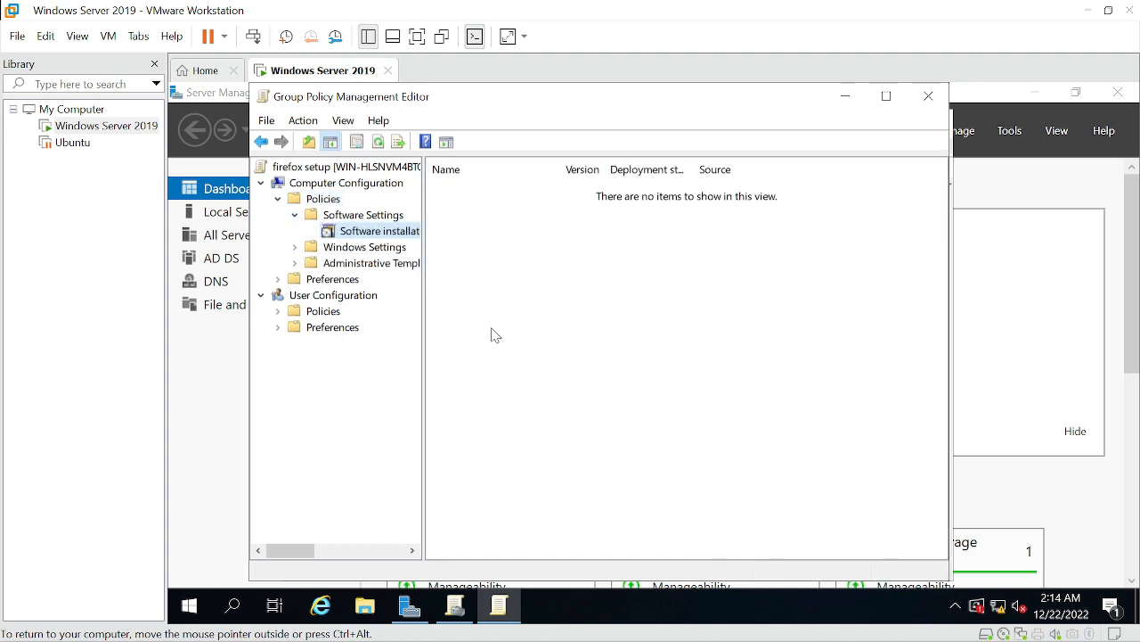
right_click(414, 235)
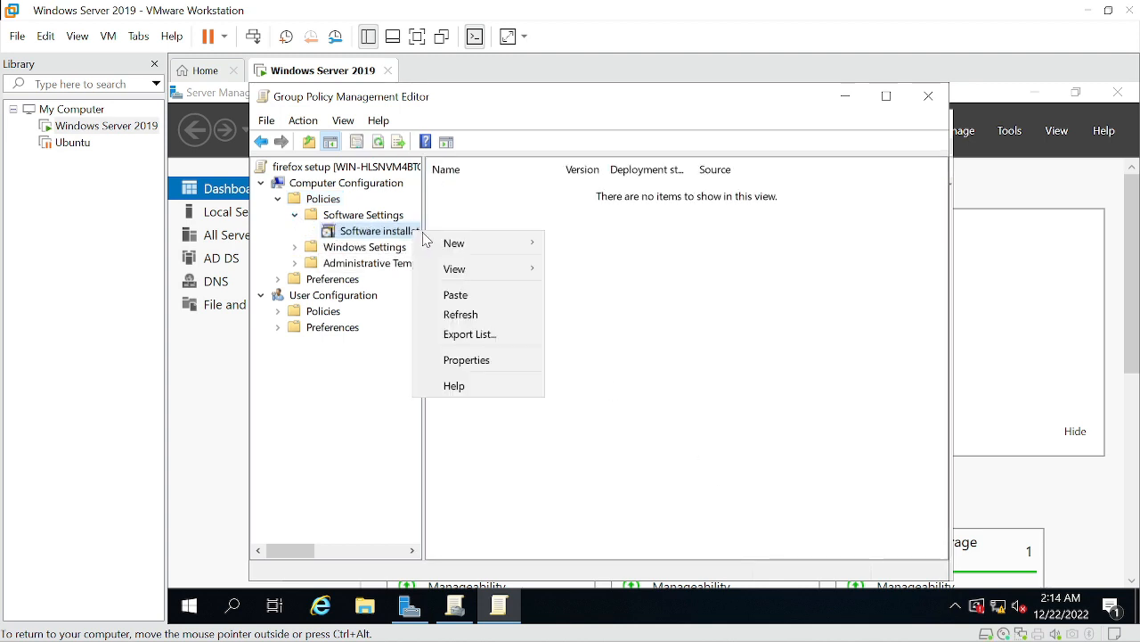
mouse_move(477, 248)
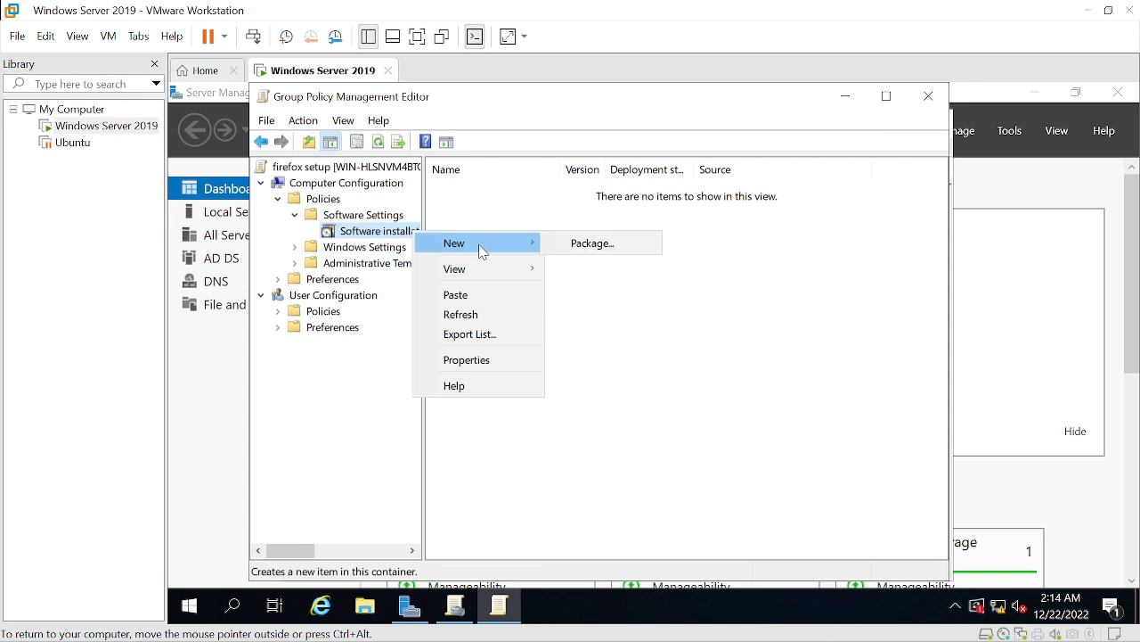
left_click(601, 252)
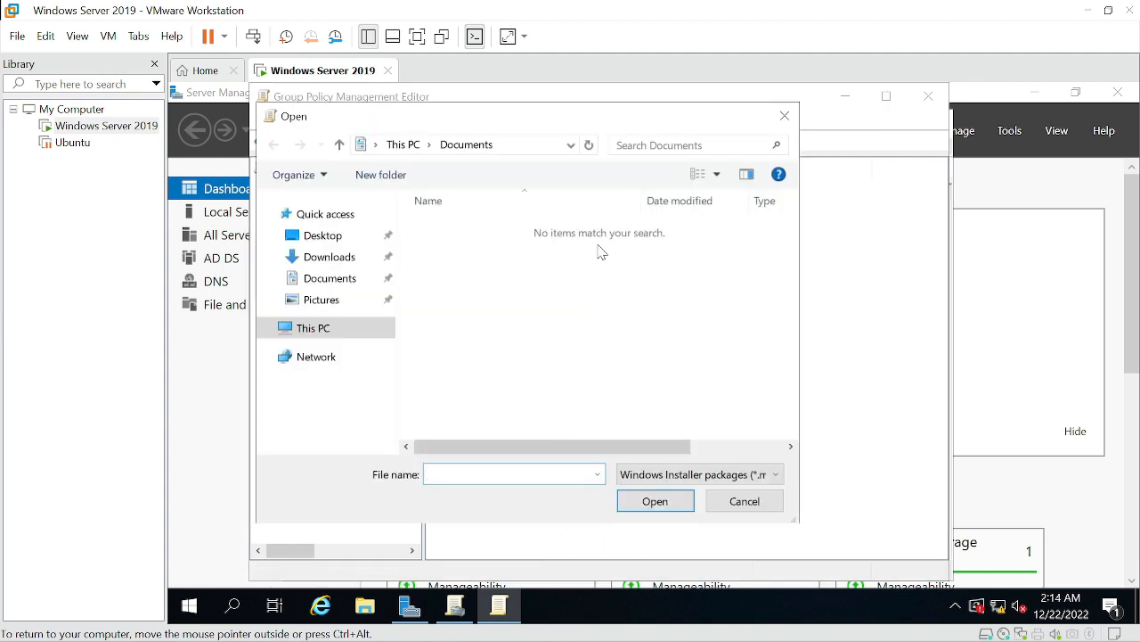
Try to open the network path \\WIN-HLSNVM4BTCE\firefox$ in the package file browser
left_click(529, 145)
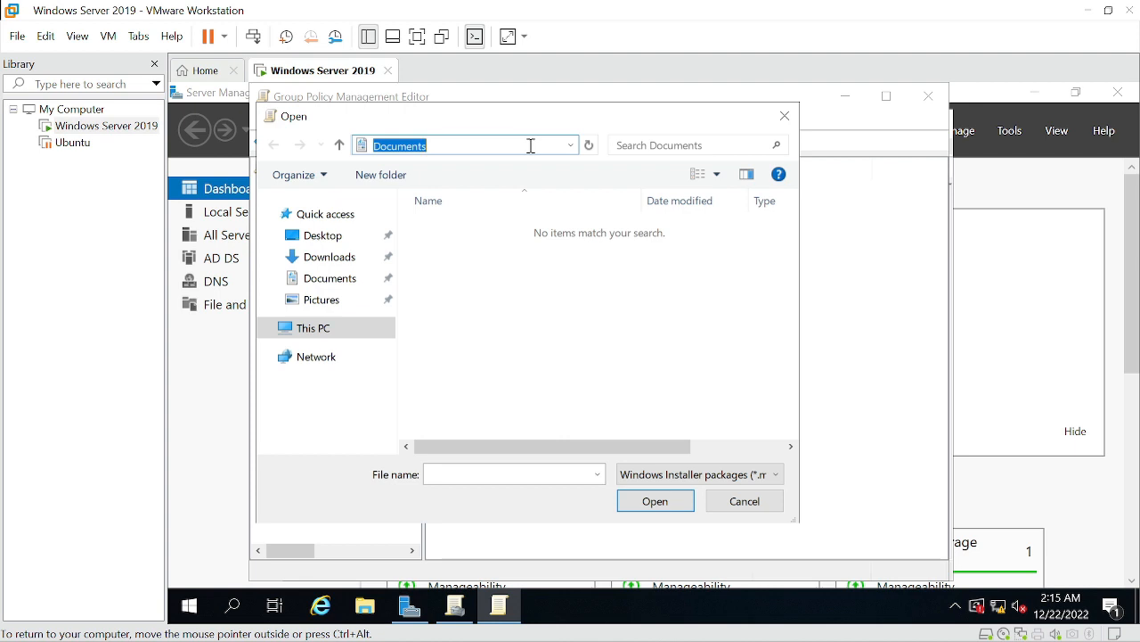
type("\\\\WIN-HU8NMM8EE3\\setup")
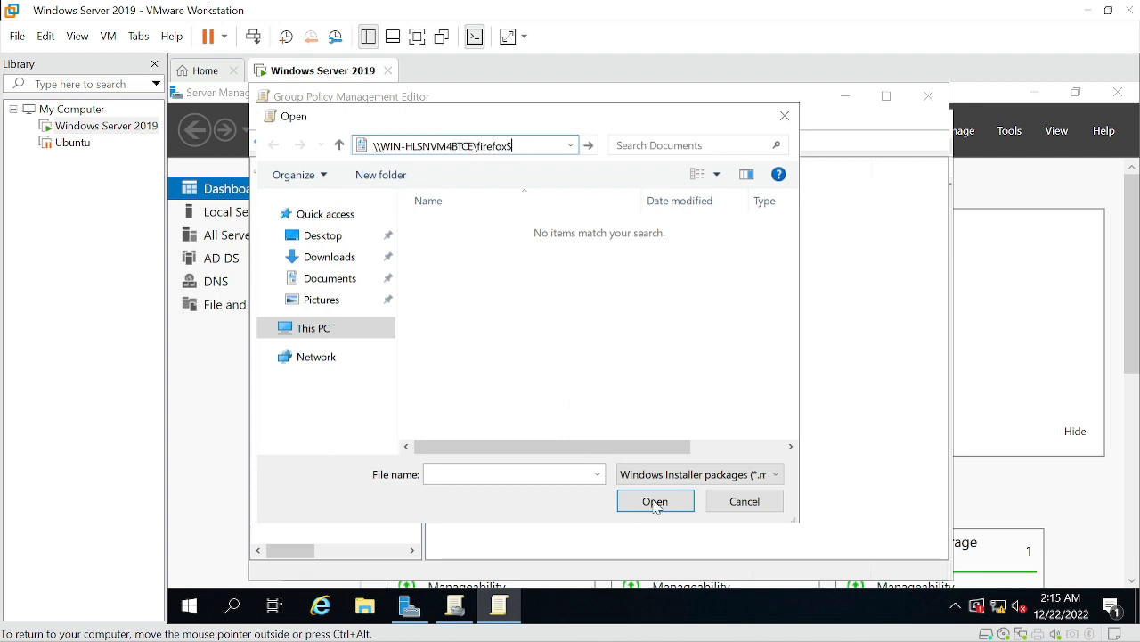
left_click(655, 501)
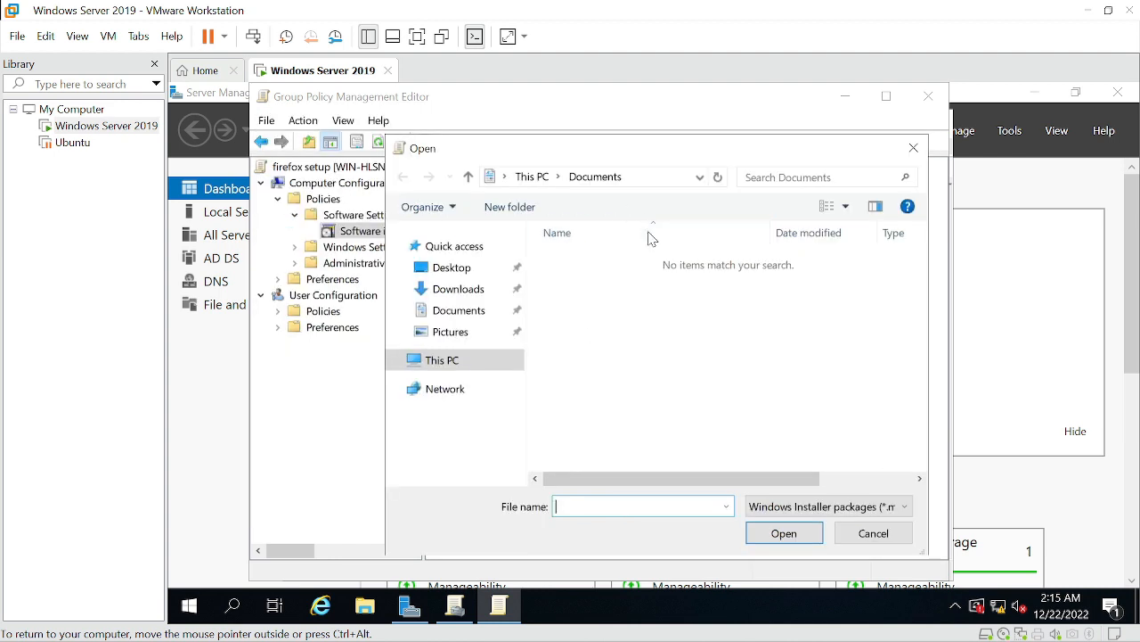
Browse to the \\WIN-HLSNVM4BTCE\firefox$ share and open the Firefox Setup 14.0.1 installer package
left_click(672, 177)
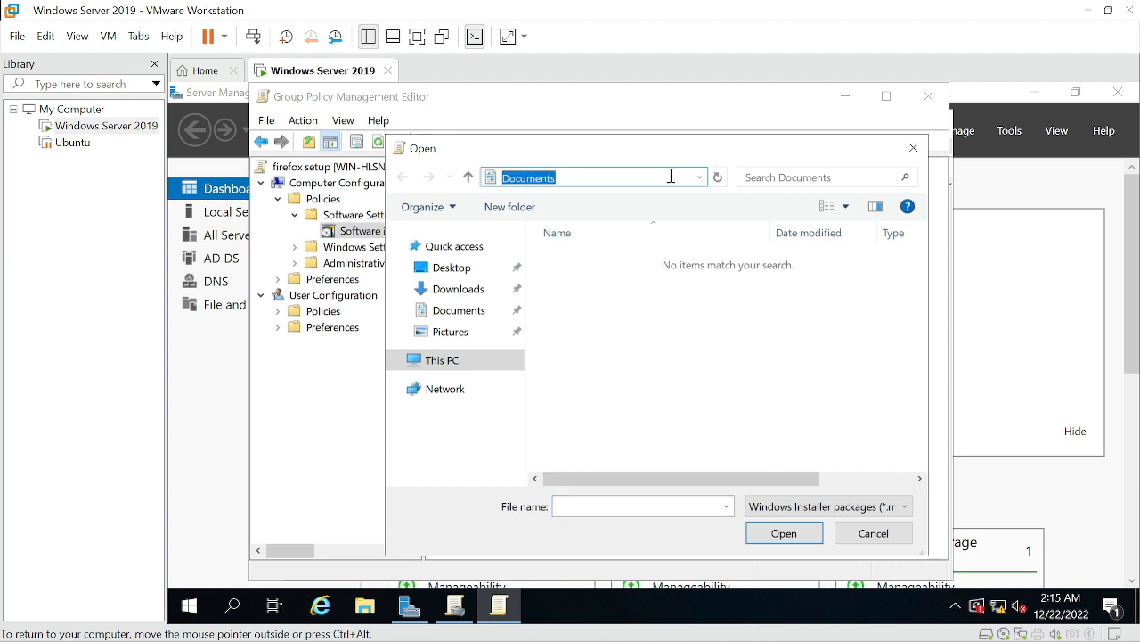
left_click(671, 175)
left_click_drag(661, 173, 461, 185)
key("BackSpace")
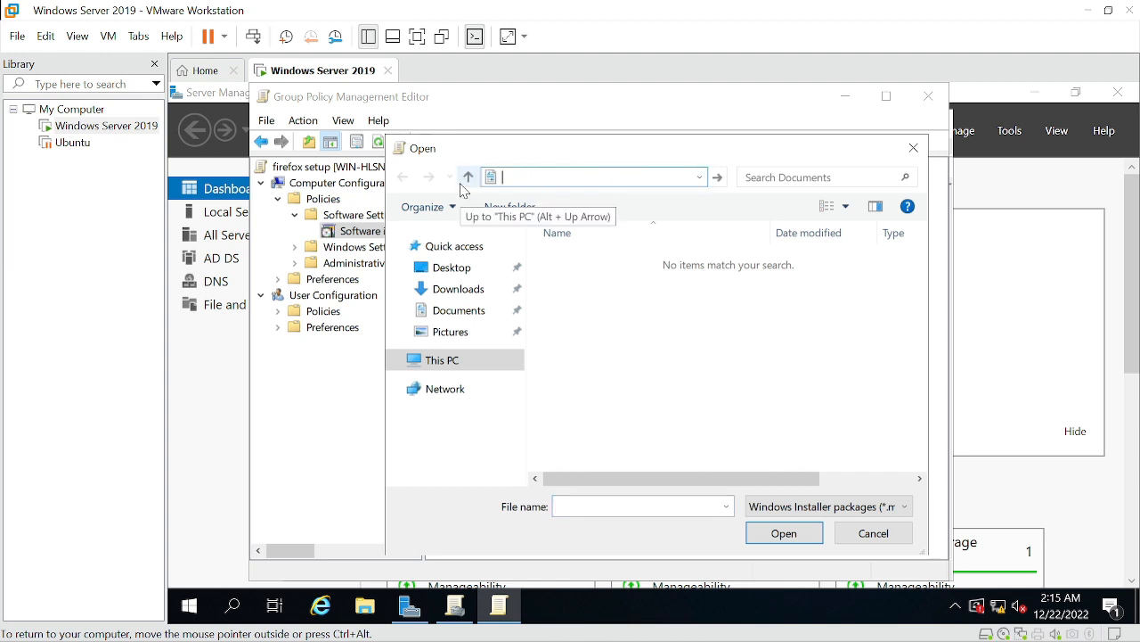
type("\\\\WIN-HLSNVM4BTCE\\firefox$")
key("Return")
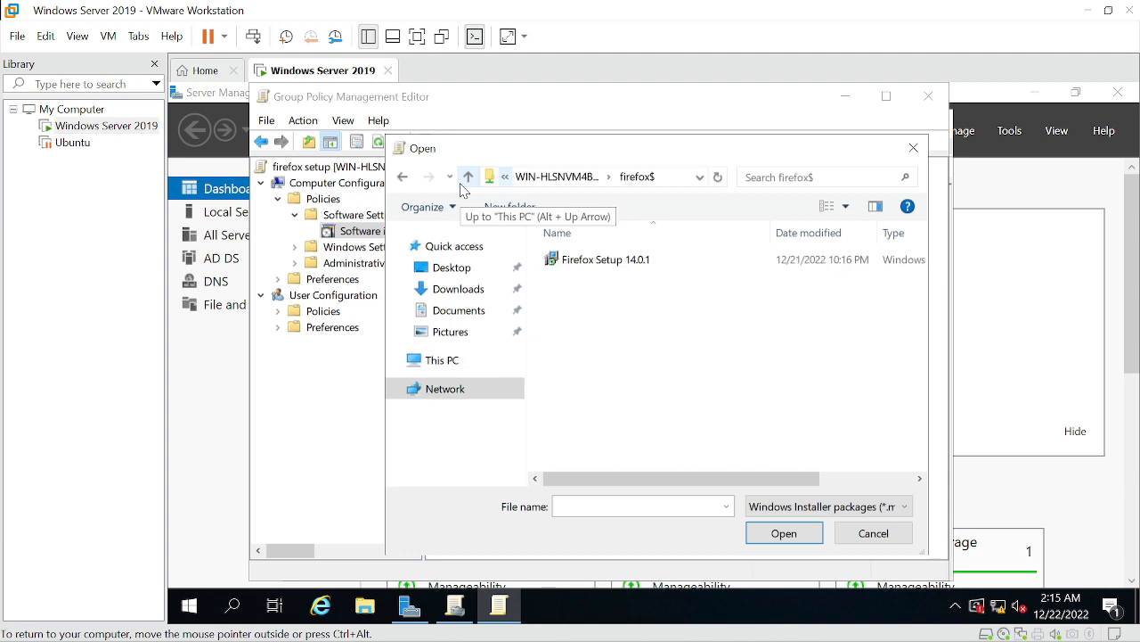
left_click(657, 260)
left_click(783, 539)
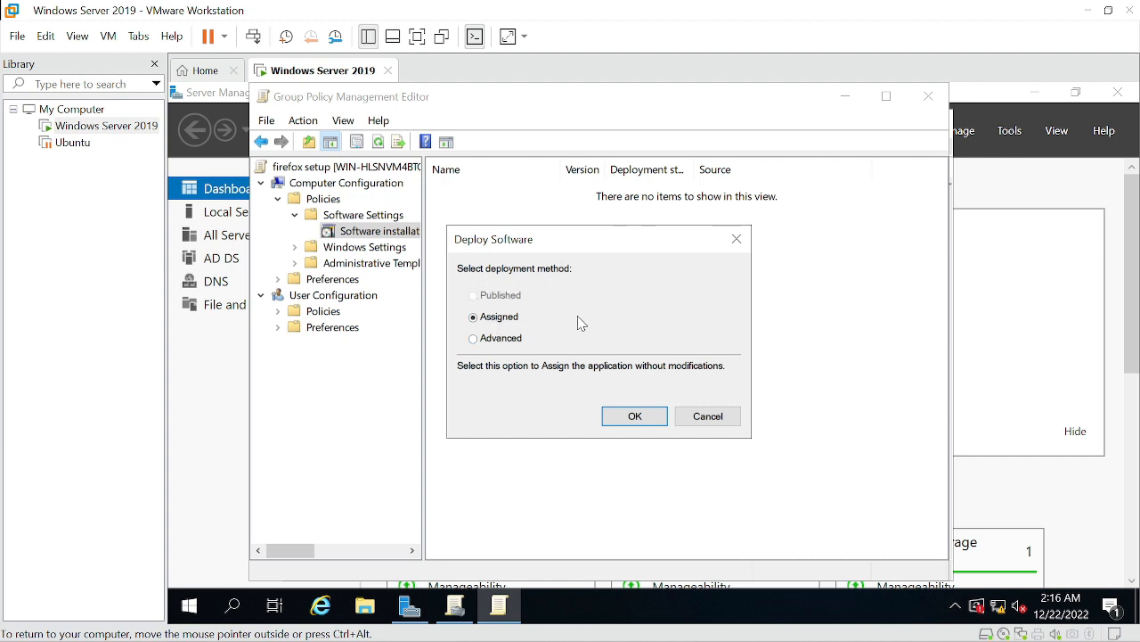
Choose the Advanced deployment method and enable uninstalling the application when it falls out of the scope of management
left_click(475, 341)
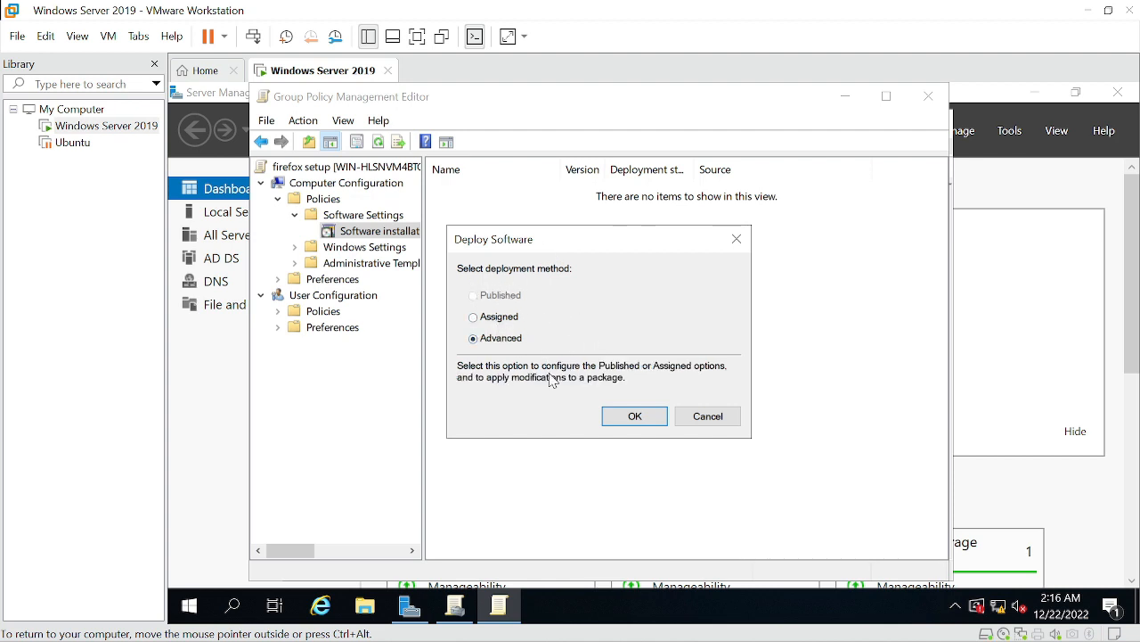
left_click(631, 416)
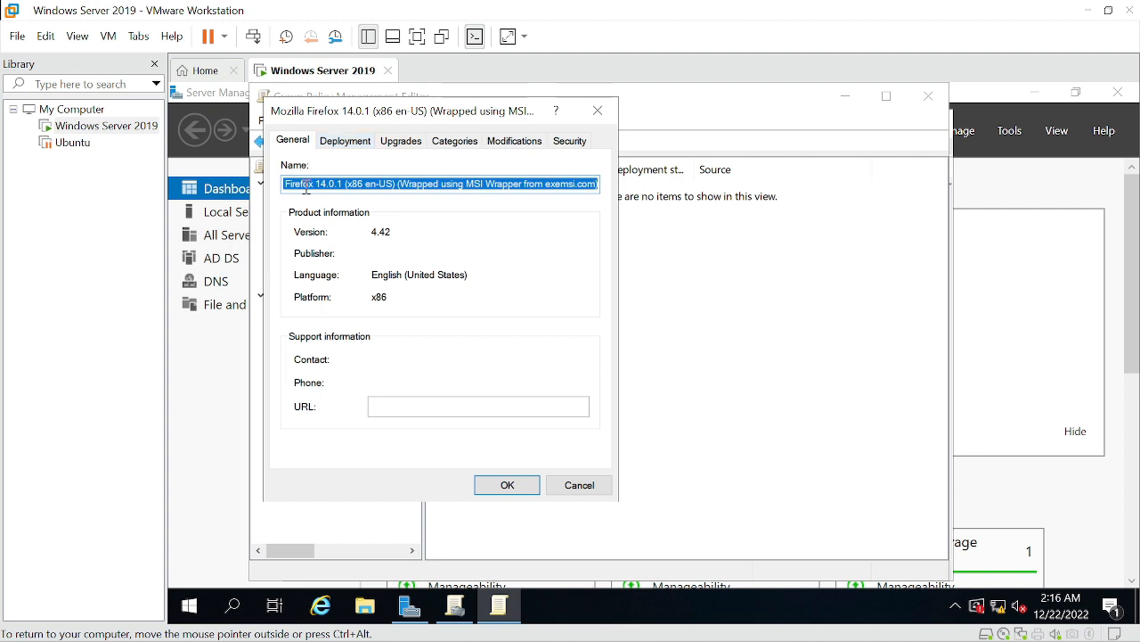
left_click(344, 142)
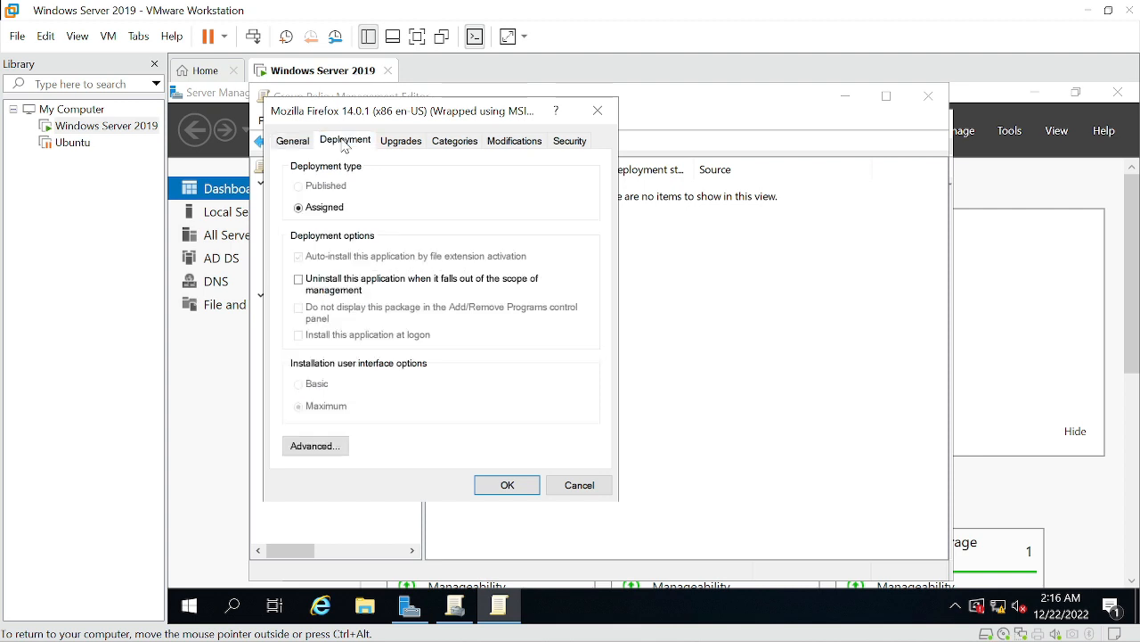
left_click(298, 280)
left_click(533, 490)
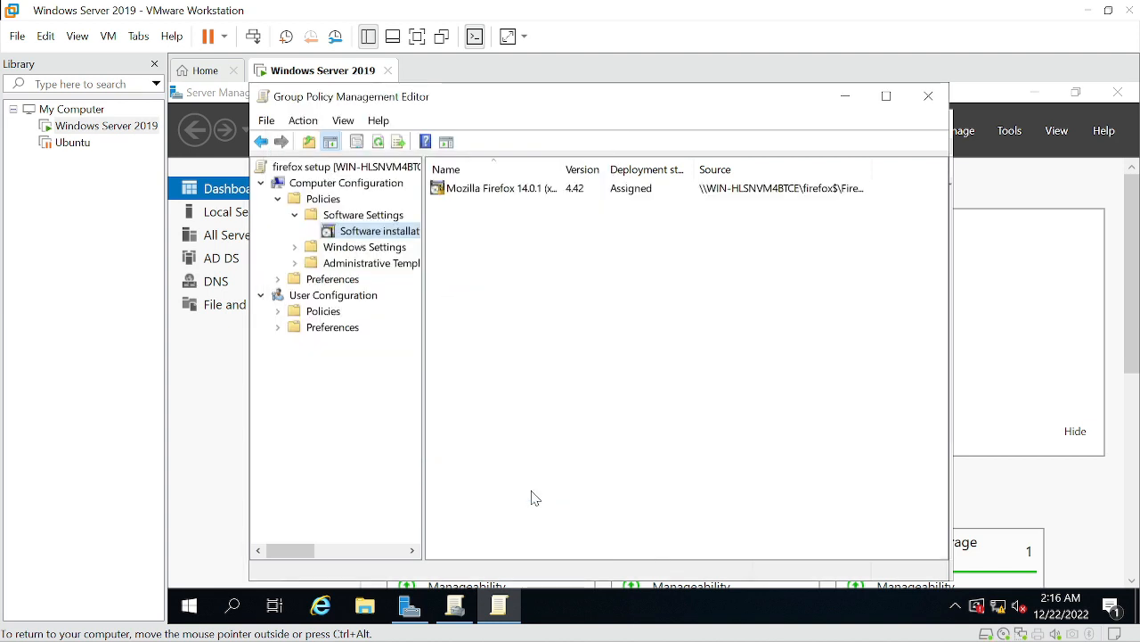
Select the added Mozilla Firefox package and close the Group Policy Management Editor
left_click(496, 193)
left_click(505, 221)
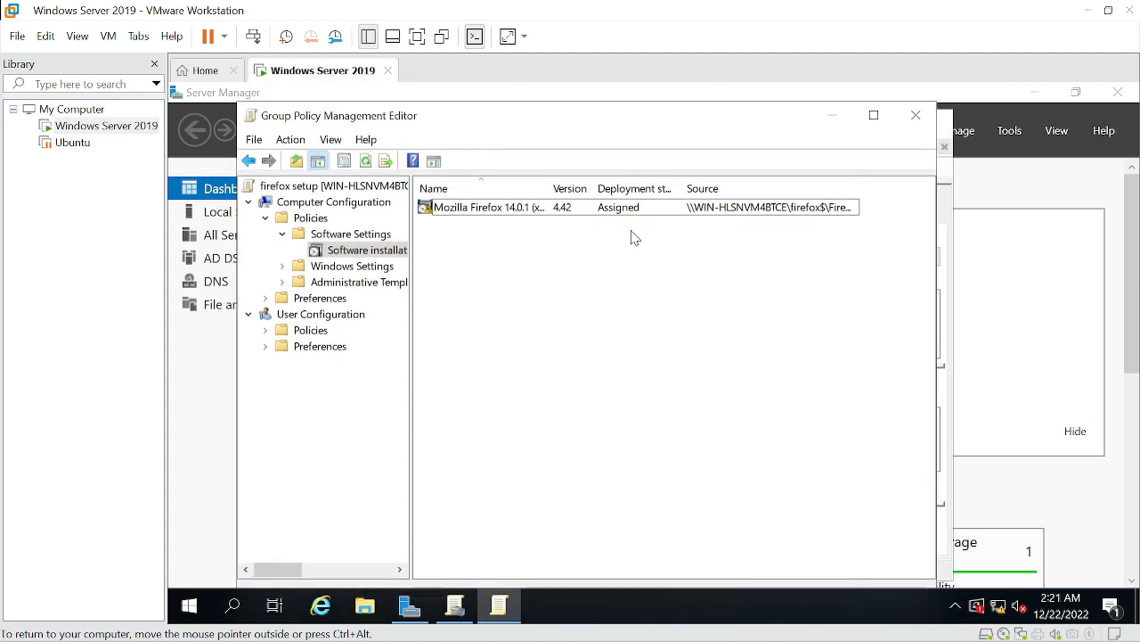
left_click(907, 125)
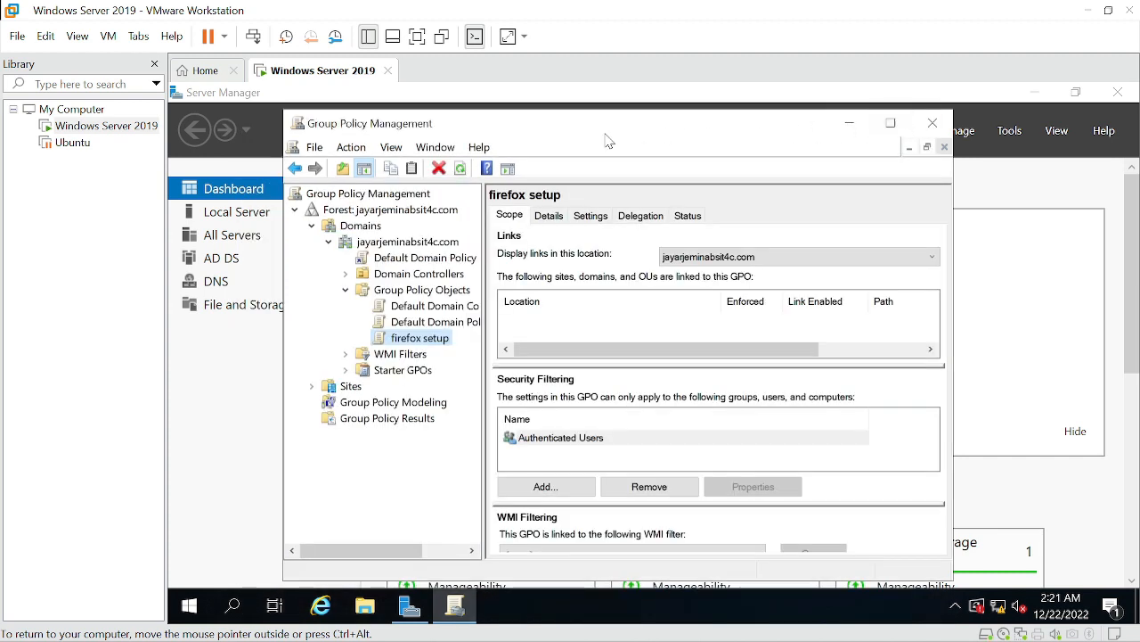
Link the existing firefox setup GPO to the jayarjeminabsit4c.com domain
left_click(357, 244)
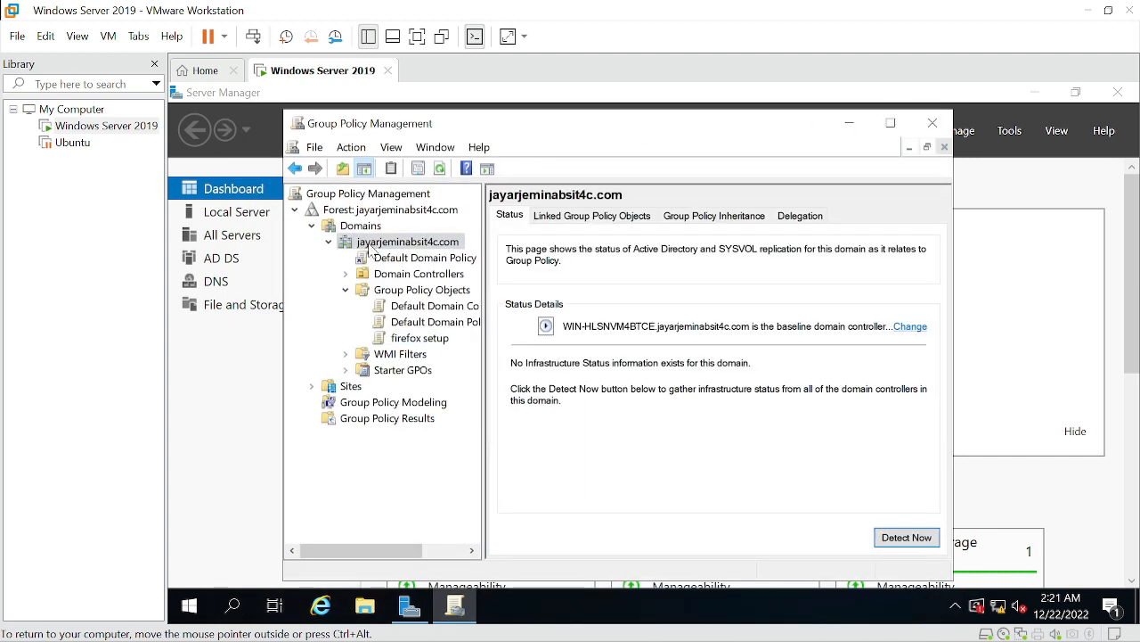
right_click(406, 245)
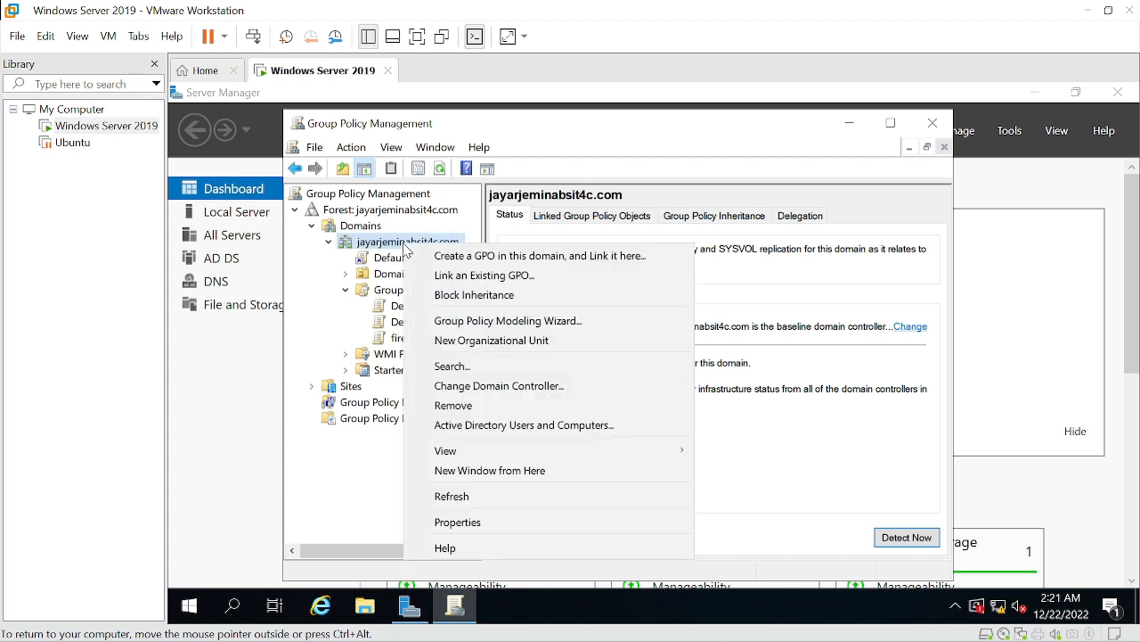
left_click(446, 282)
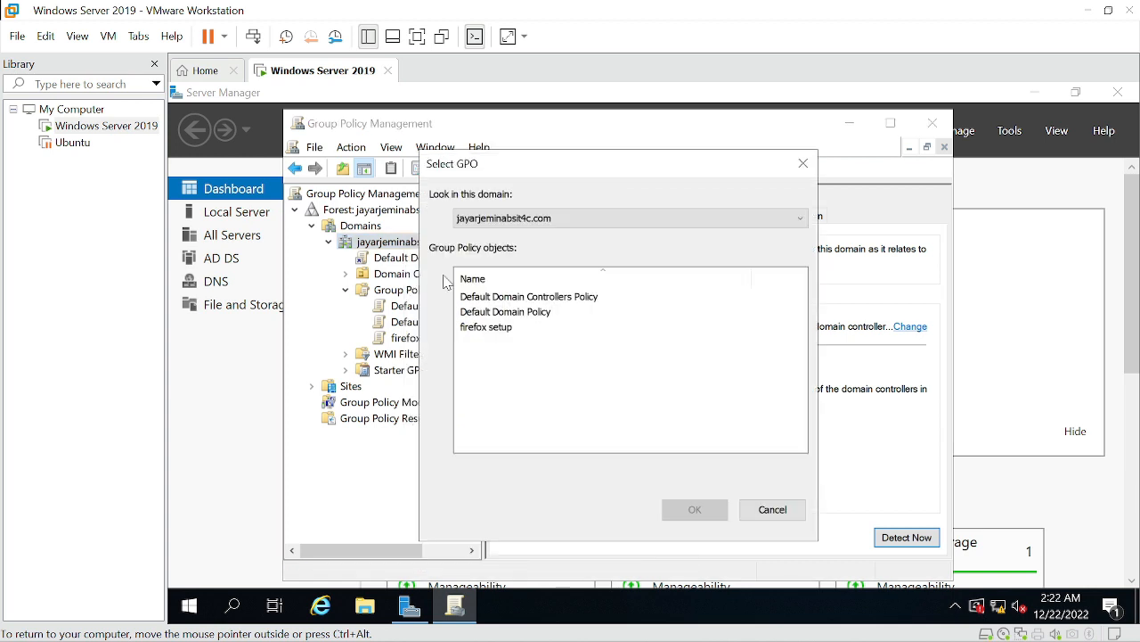
left_click(481, 329)
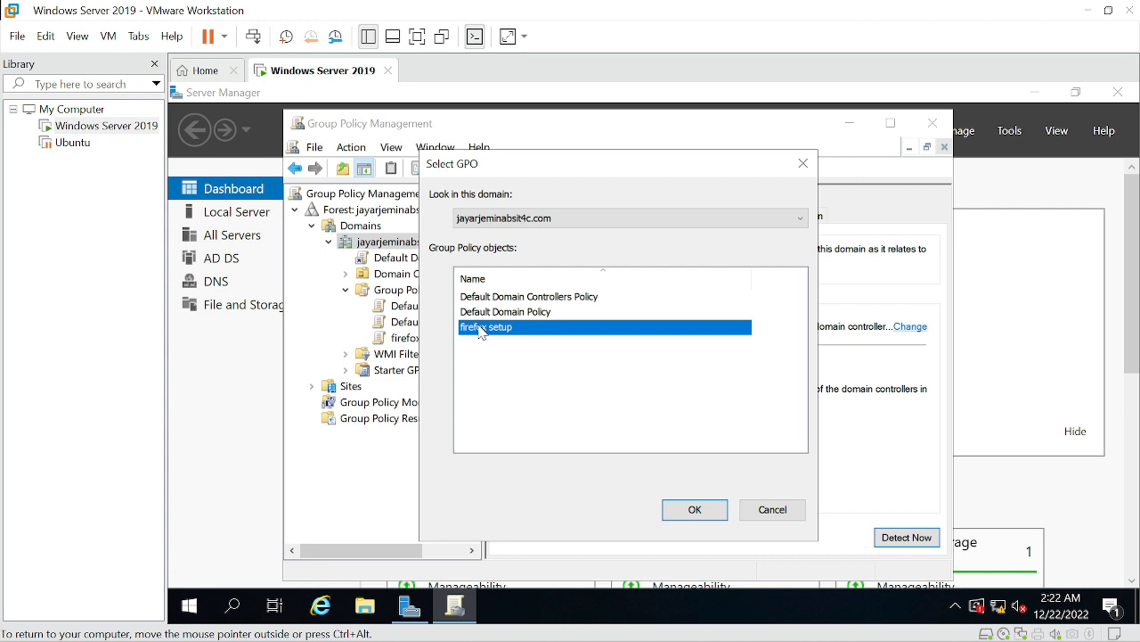
left_click(694, 510)
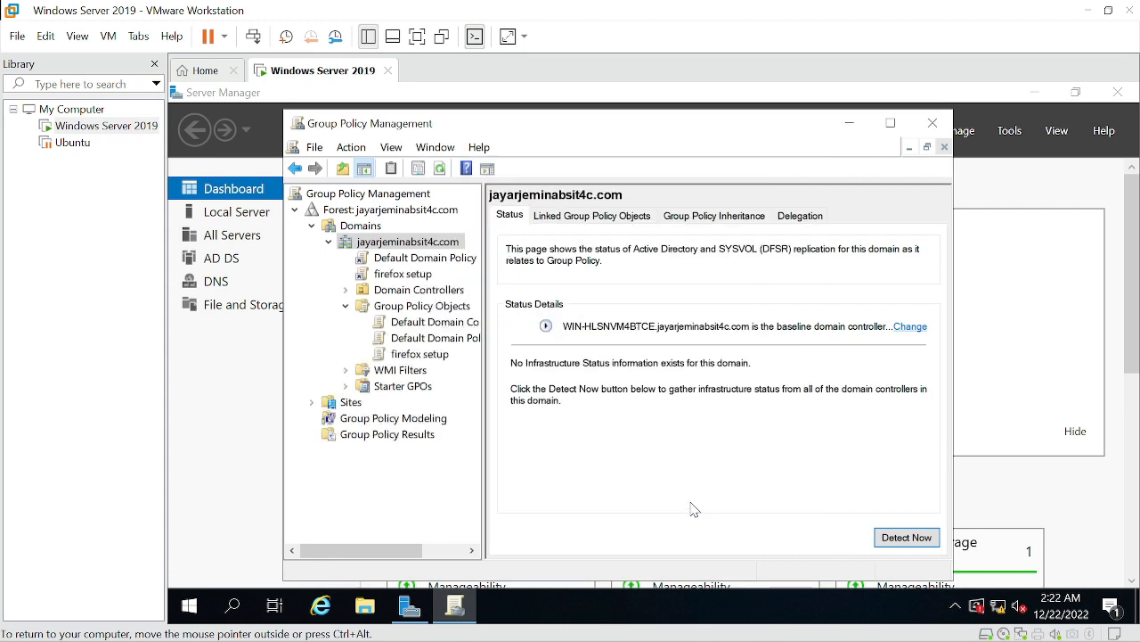
Search for cmd and open Command Prompt
left_click(237, 606)
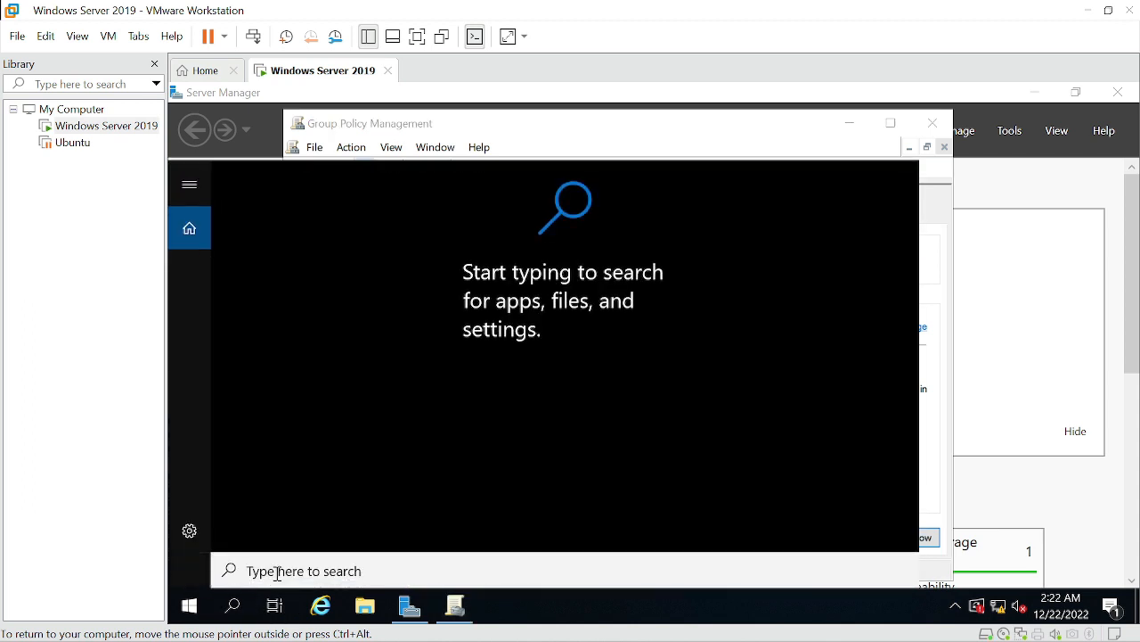
type("cmd")
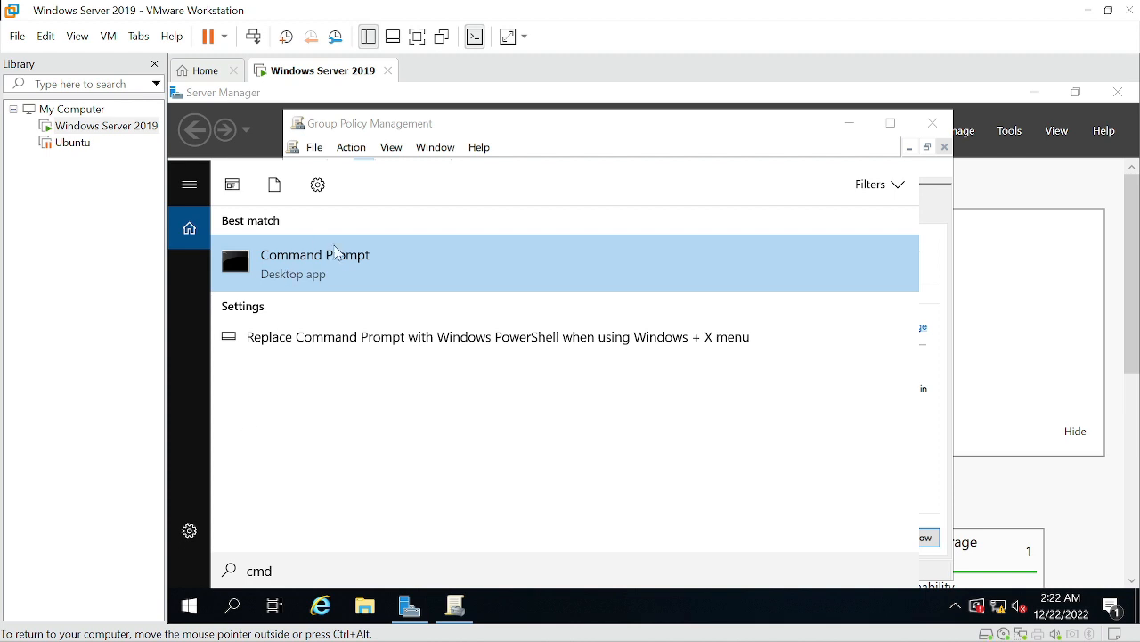
left_click(347, 274)
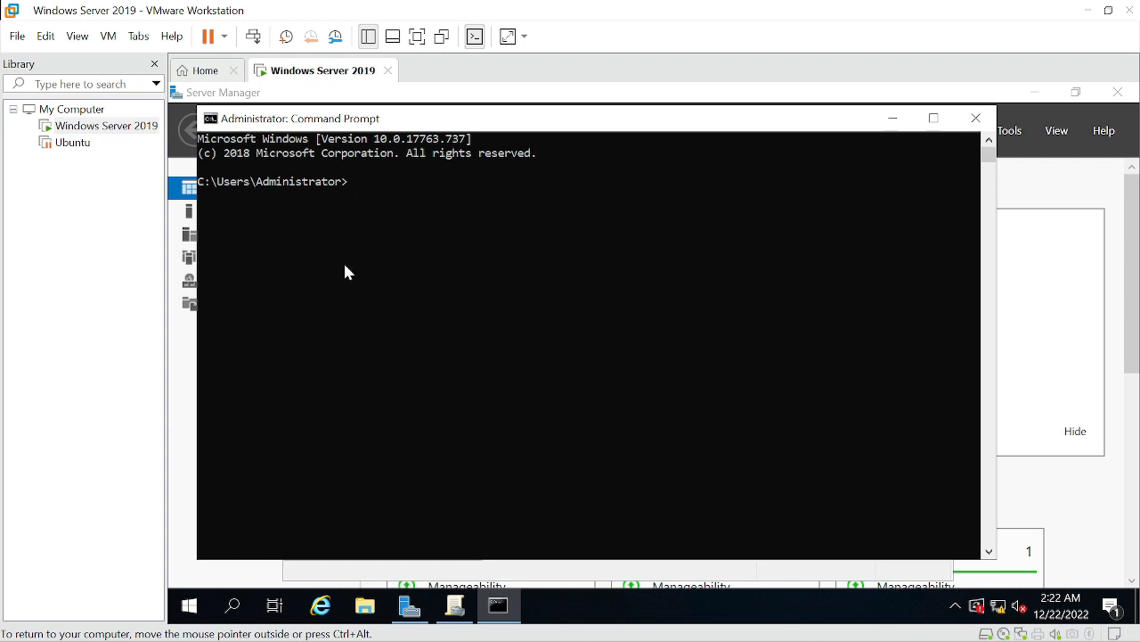
Run gpupdate /force, accept the restart prompt, and dismiss the sign-out notice
type("gpupdate")
type("/force")
key("Return")
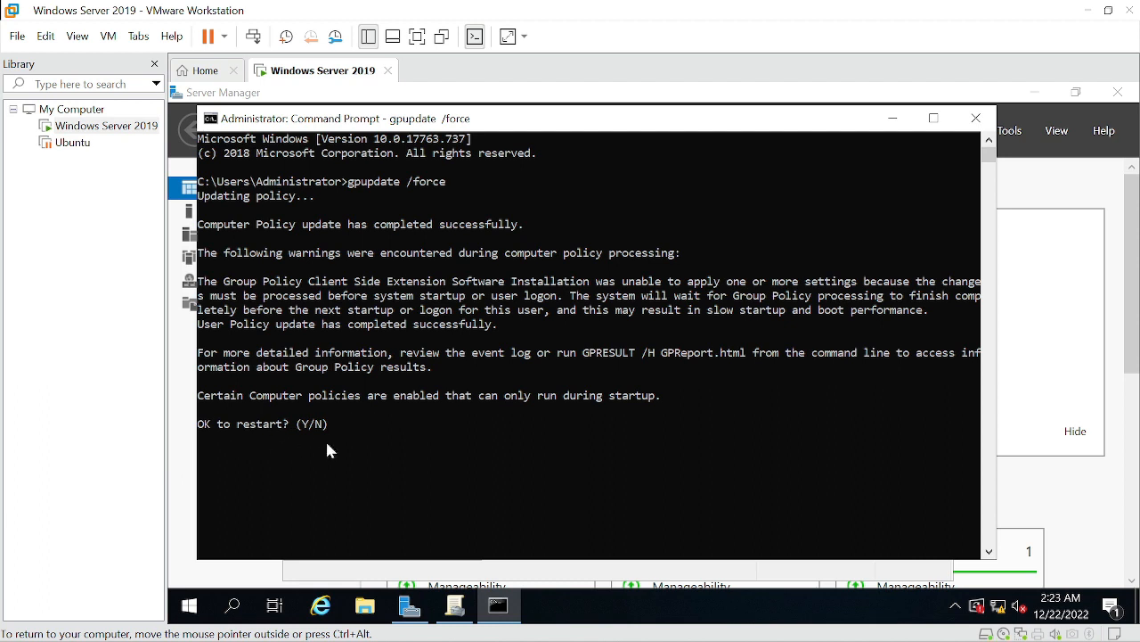
key("Return")
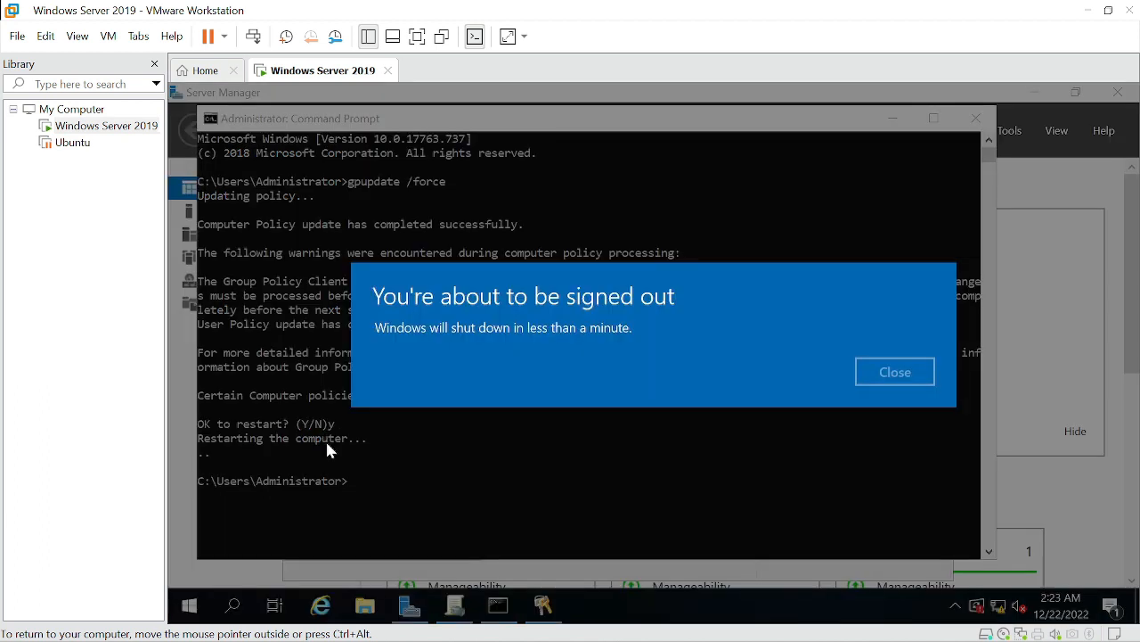
left_click(895, 372)
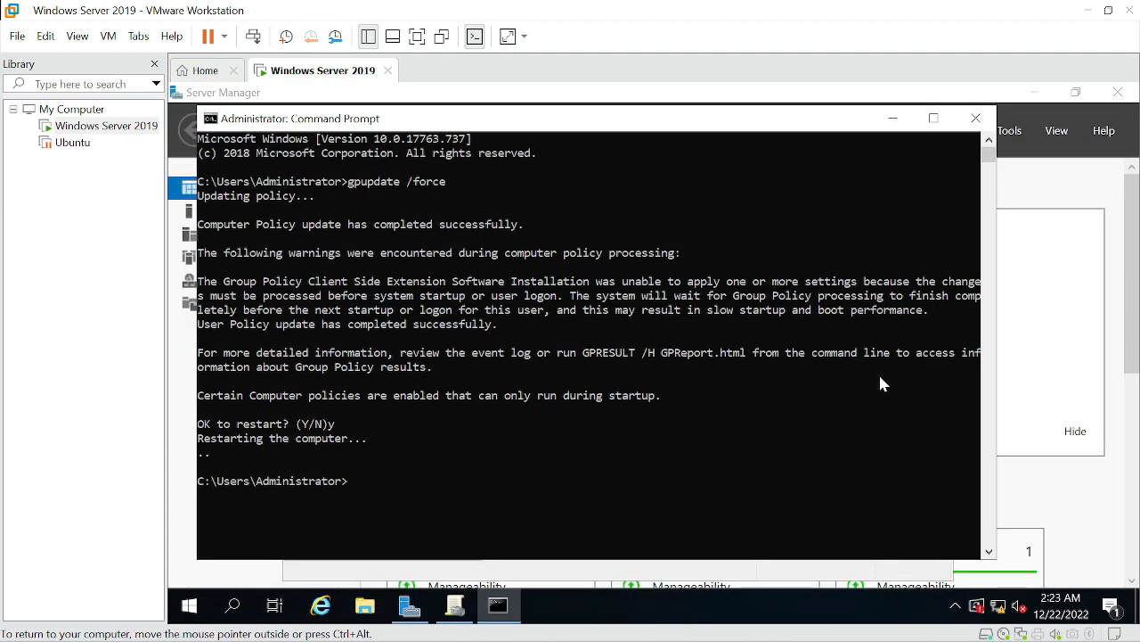